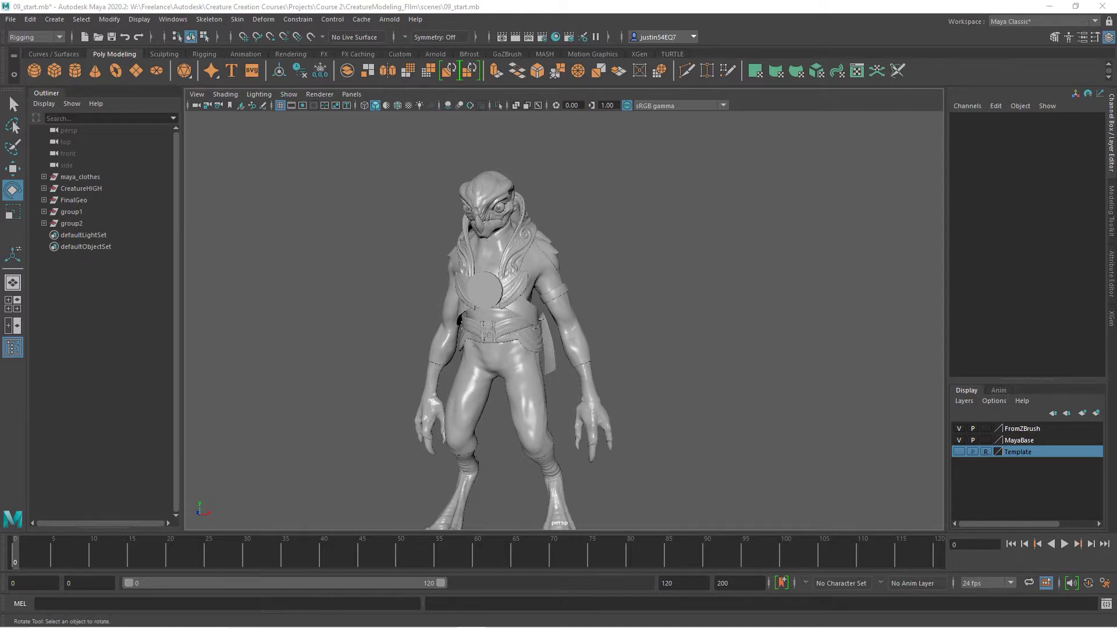
Create a polygon pipe and raise it to the creature's neck, at a Translate Y of about 62.6
alt+right_drag(490, 265, 650, 254)
alt+middle_drag(576, 265, 646, 360)
alt+right_drag(501, 326, 557, 335)
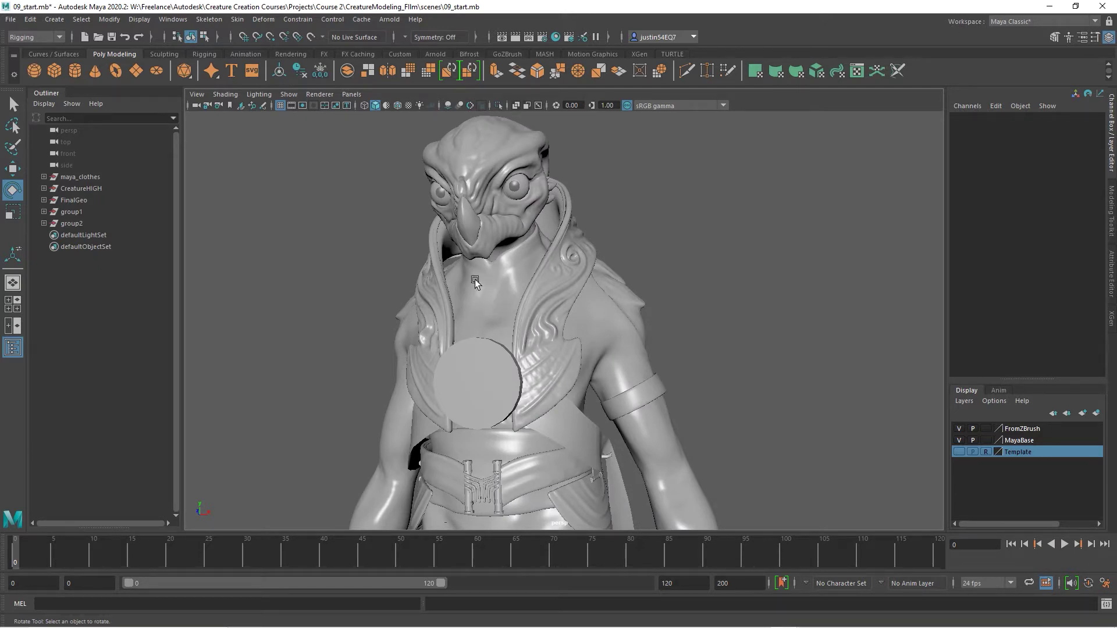
scroll(545, 340, up, 5)
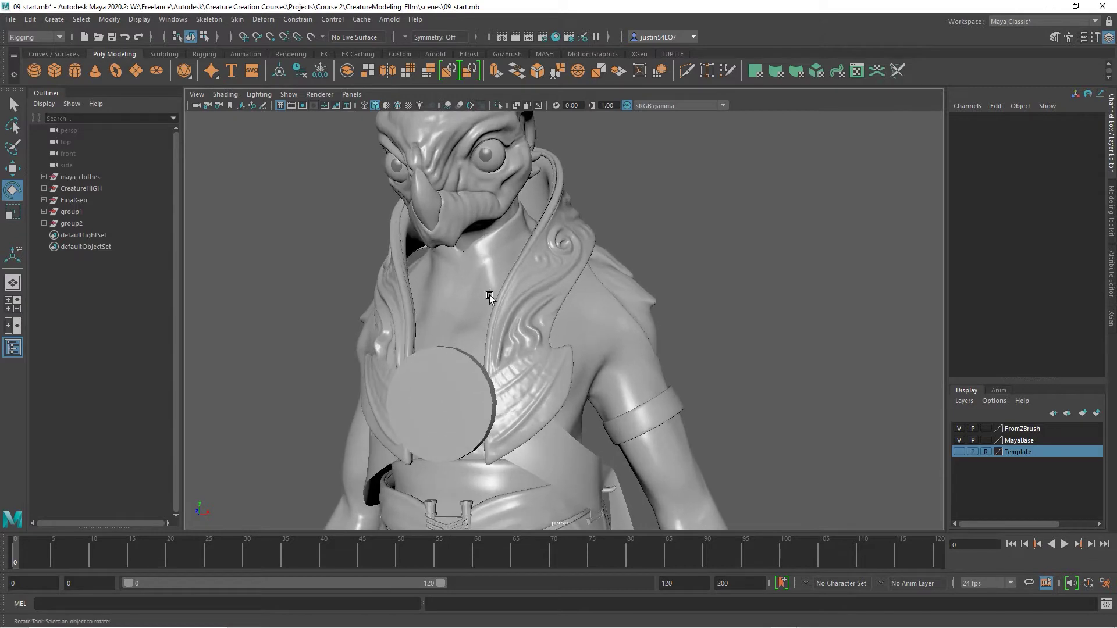
alt+middle_drag(563, 266, 546, 271)
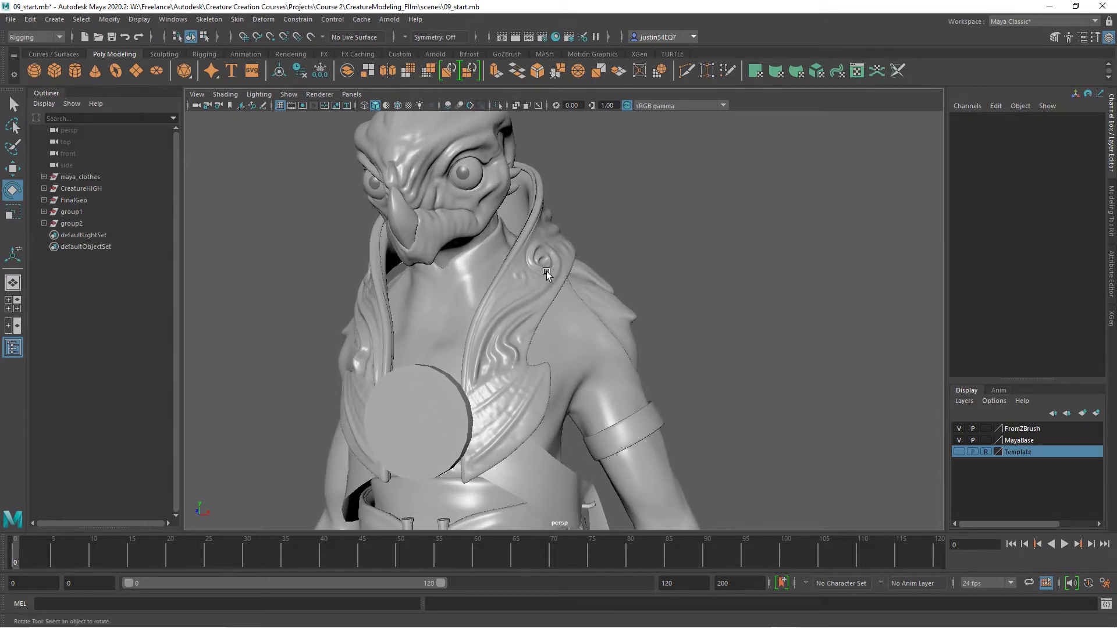
alt+right_drag(546, 271, 569, 279)
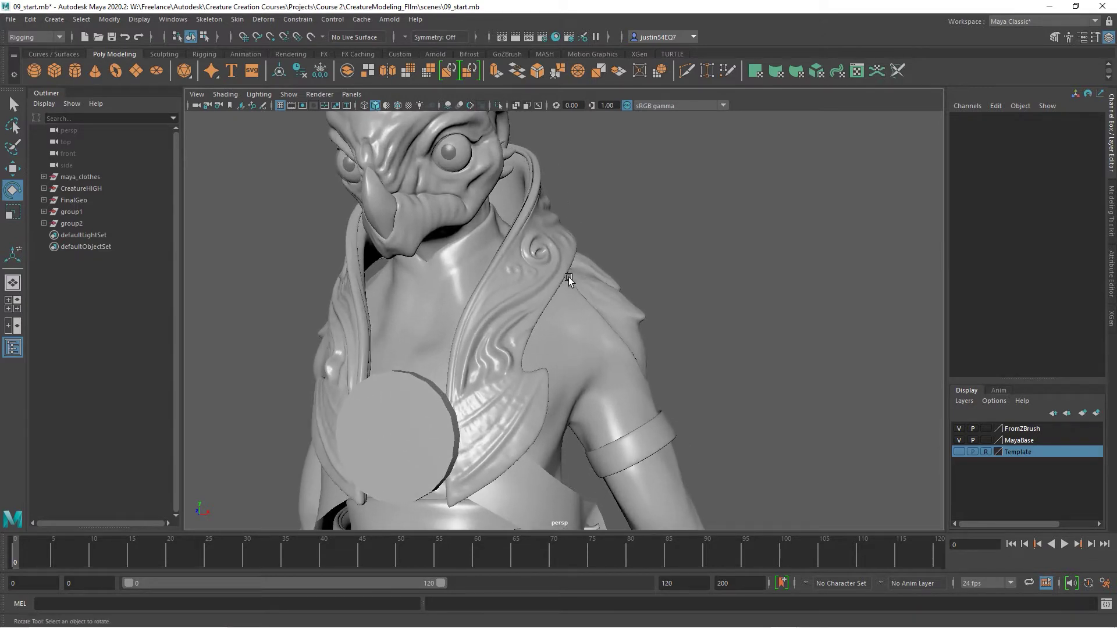
click(59, 20)
mouse_move(75, 61)
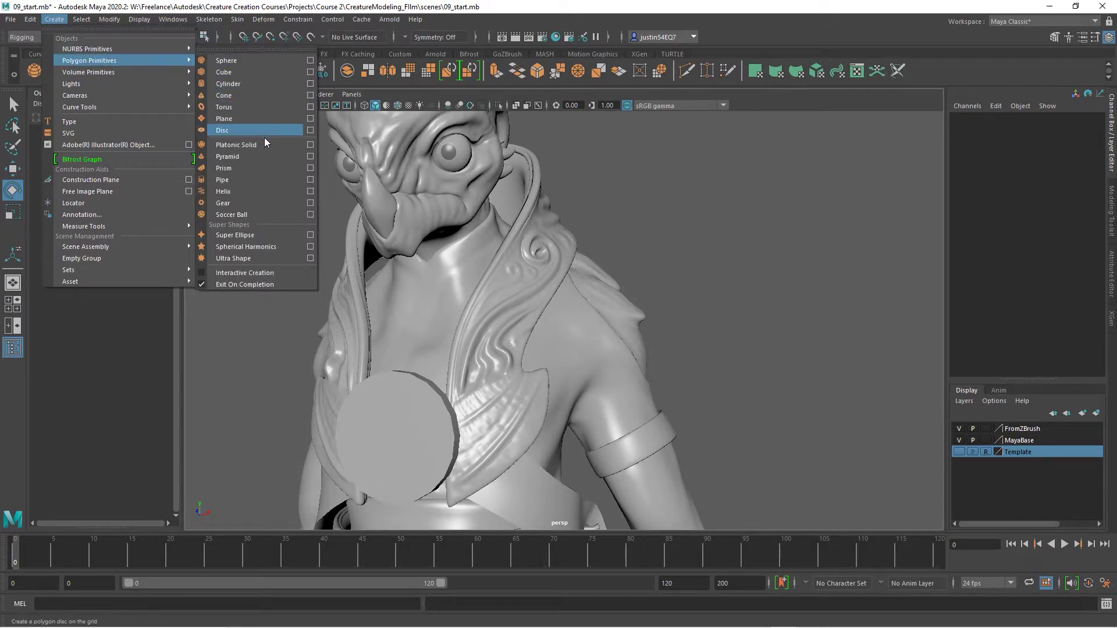
click(253, 180)
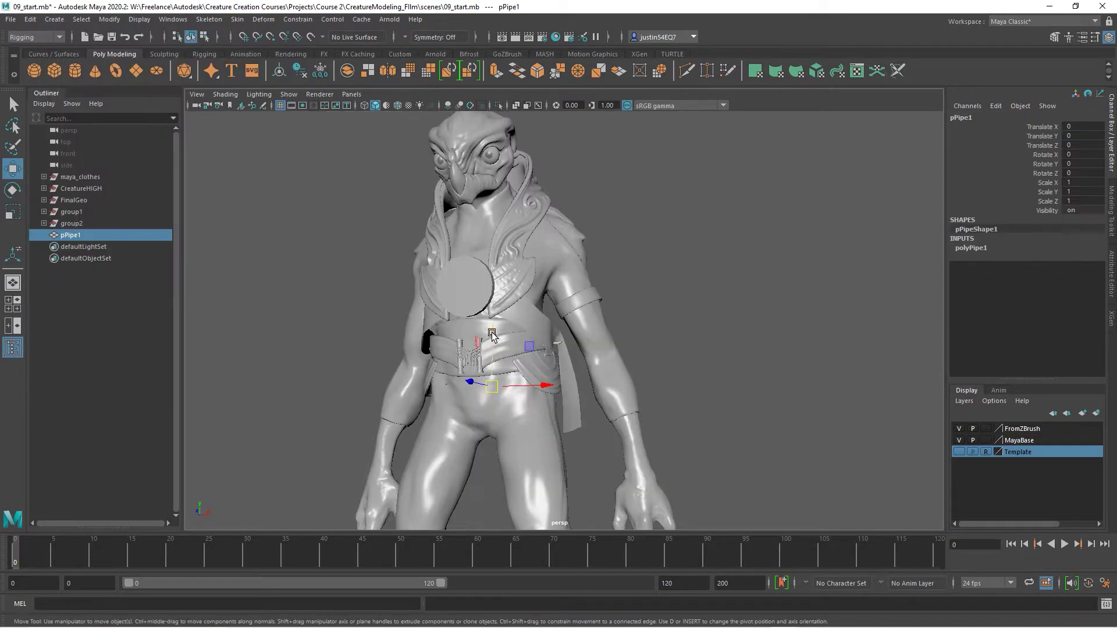
drag(499, 337, 504, 174)
alt+drag(536, 217, 528, 242)
alt+right_drag(528, 242, 833, 243)
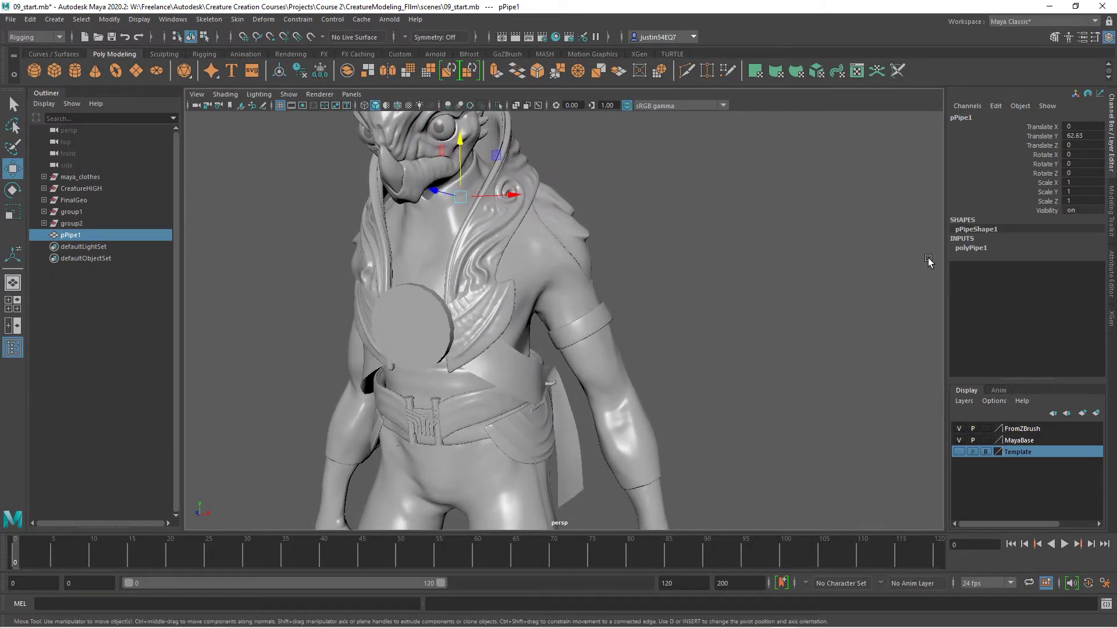
Enlarge the pipe's radius to 21.9 so it forms a ring around the creature's neck
click(975, 249)
click(1049, 257)
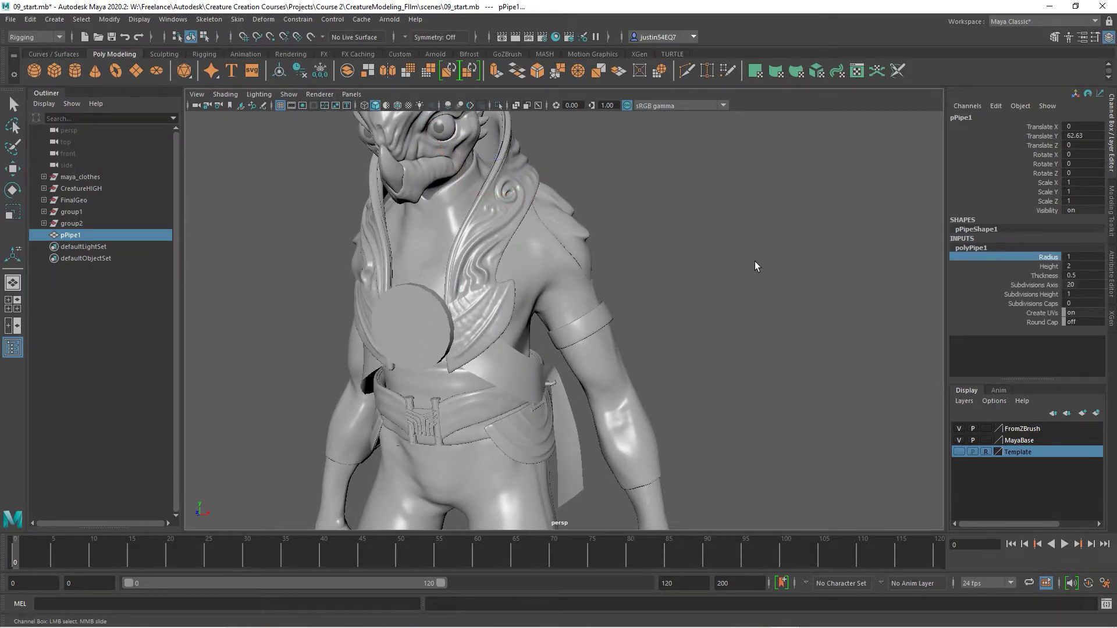
middle_drag(755, 263, 860, 265)
alt+middle_drag(713, 267, 759, 323)
alt+right_drag(759, 323, 815, 314)
Tilt the ring to about 38.5° around X and move it to about Y 65.1, Z 2.0
key(e)
drag(469, 201, 536, 221)
key(w)
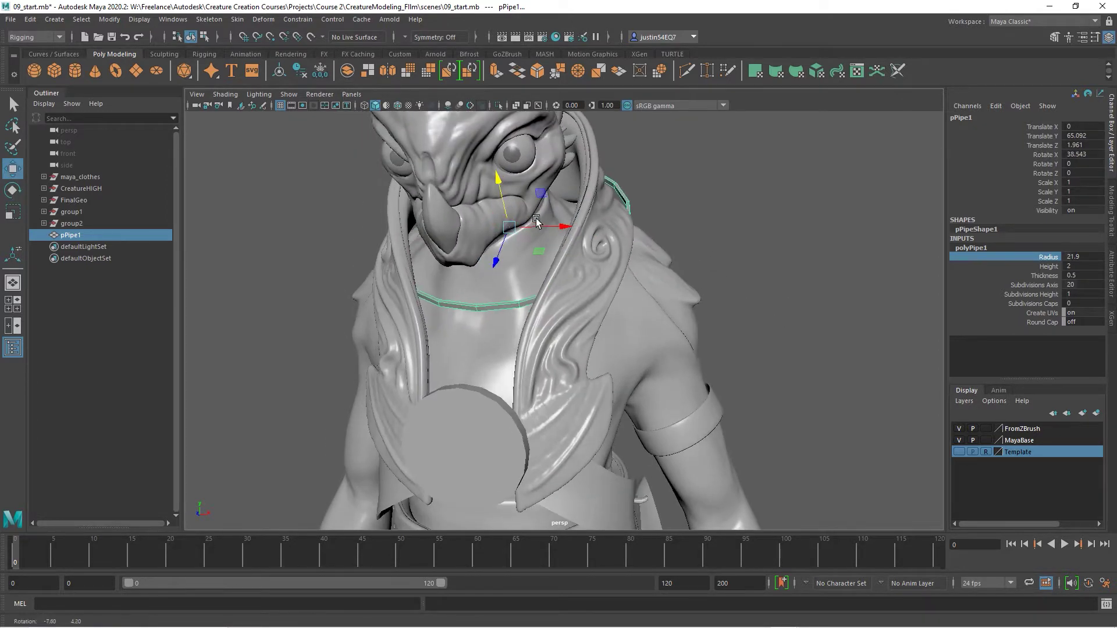
Set the ring's height to 2.4 and its thickness to 6.1
alt+right_drag(536, 221, 574, 232)
click(1049, 266)
middle_drag(755, 260, 753, 262)
alt+drag(753, 261, 815, 265)
click(1043, 276)
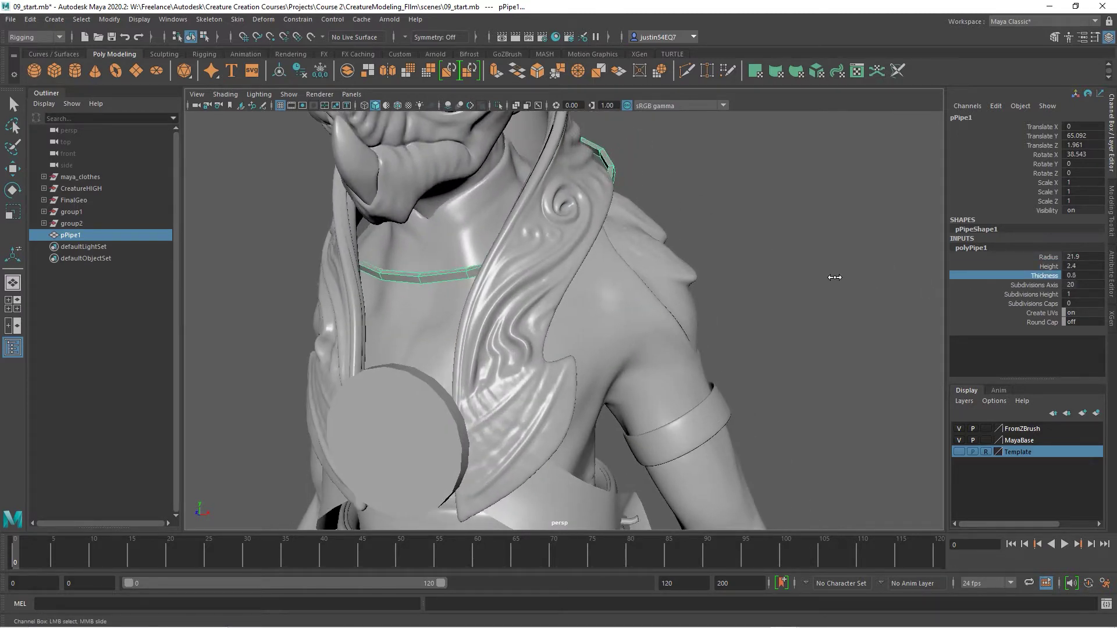
middle_drag(834, 278, 848, 276)
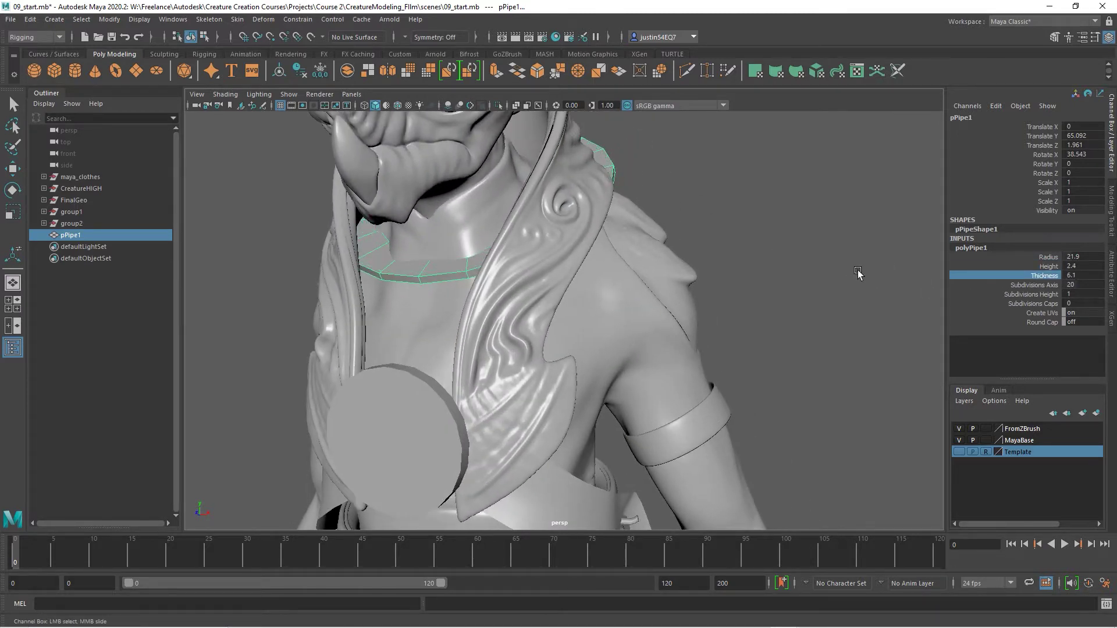
Increase the ring's radius to 25.2
alt+drag(858, 272, 861, 309)
click(1042, 257)
middle_drag(827, 260, 854, 259)
Tilt the ring further to about 55° around X and shift it to about Y 67.8, Z 5.8
alt+drag(722, 256, 774, 256)
key(e)
drag(506, 201, 407, 192)
key(w)
click(432, 198)
key(ctrl+z)
alt+drag(406, 192, 899, 294)
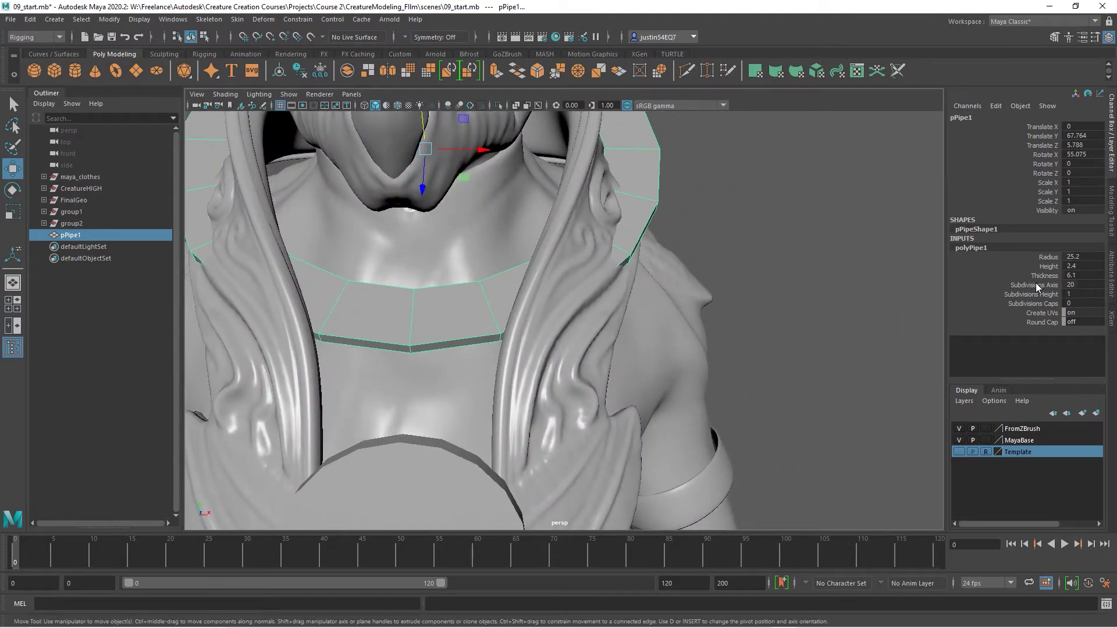
Set the ring's axis subdivisions to 60
click(992, 285)
middle_drag(793, 272, 972, 281)
click(1088, 282)
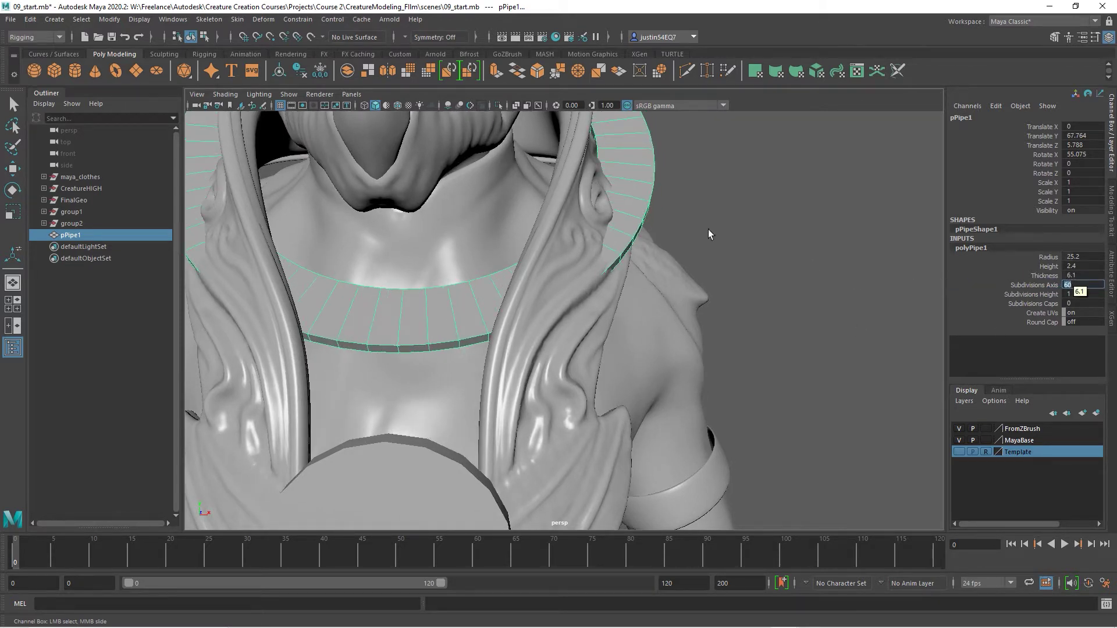
text(60)
key(Return)
Set the ring's thickness to 7 and move it closer to the chest, to about Y 67.4, Z 5.2
alt+drag(442, 331, 538, 346)
click(1043, 275)
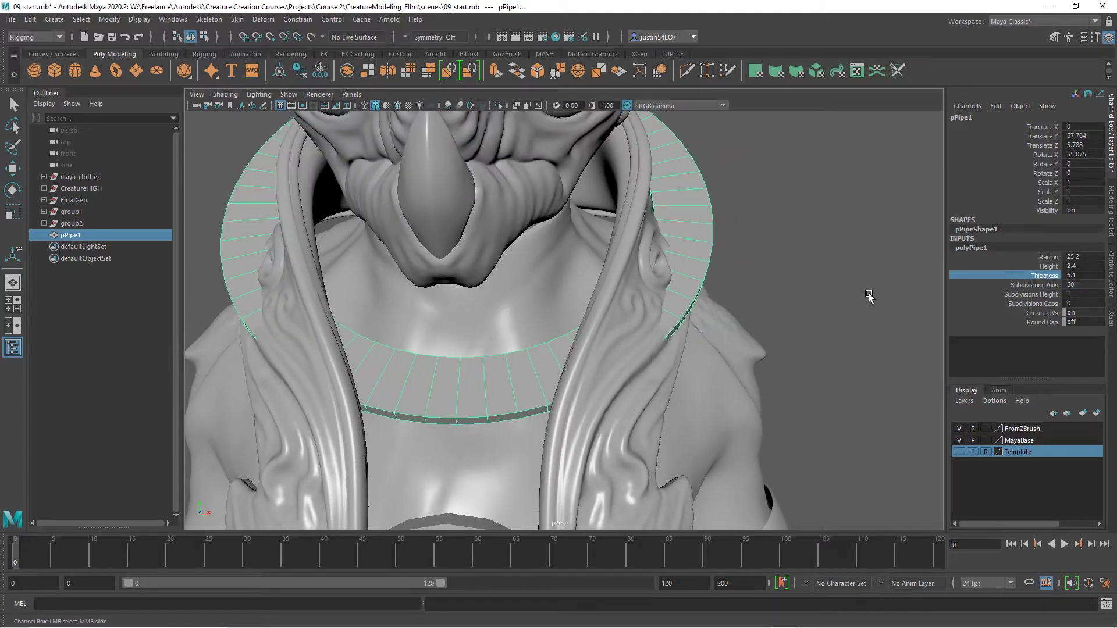
middle_drag(869, 297, 873, 294)
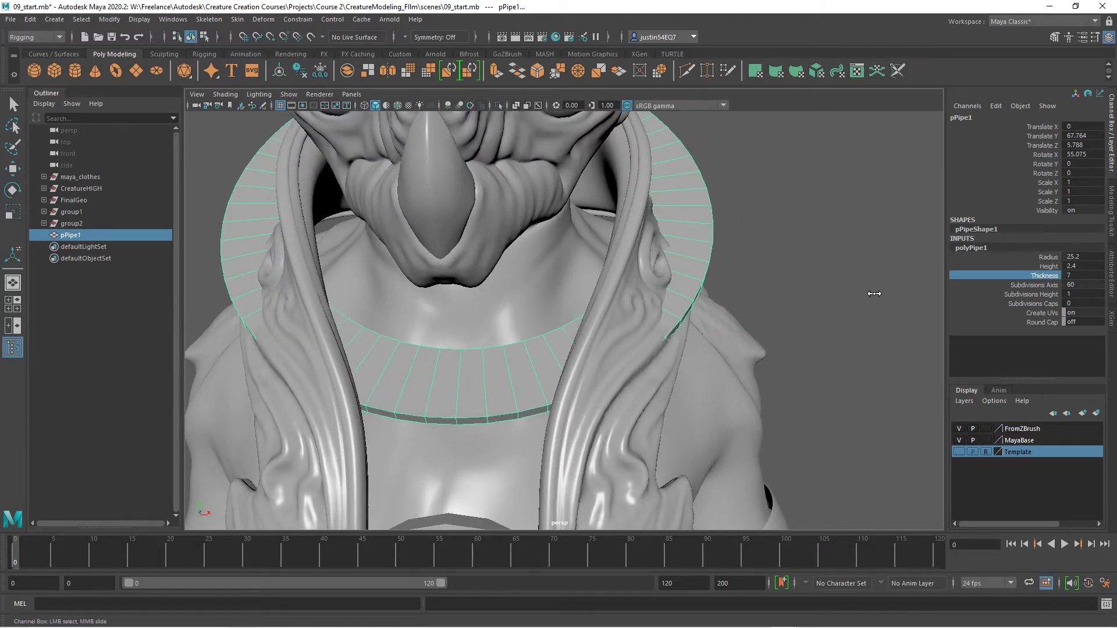
alt+drag(875, 293, 768, 332)
key(w)
drag(352, 121, 356, 127)
Widen the ring's radius to 26.3
alt+drag(389, 190, 459, 201)
click(1046, 256)
middle_drag(805, 242, 815, 245)
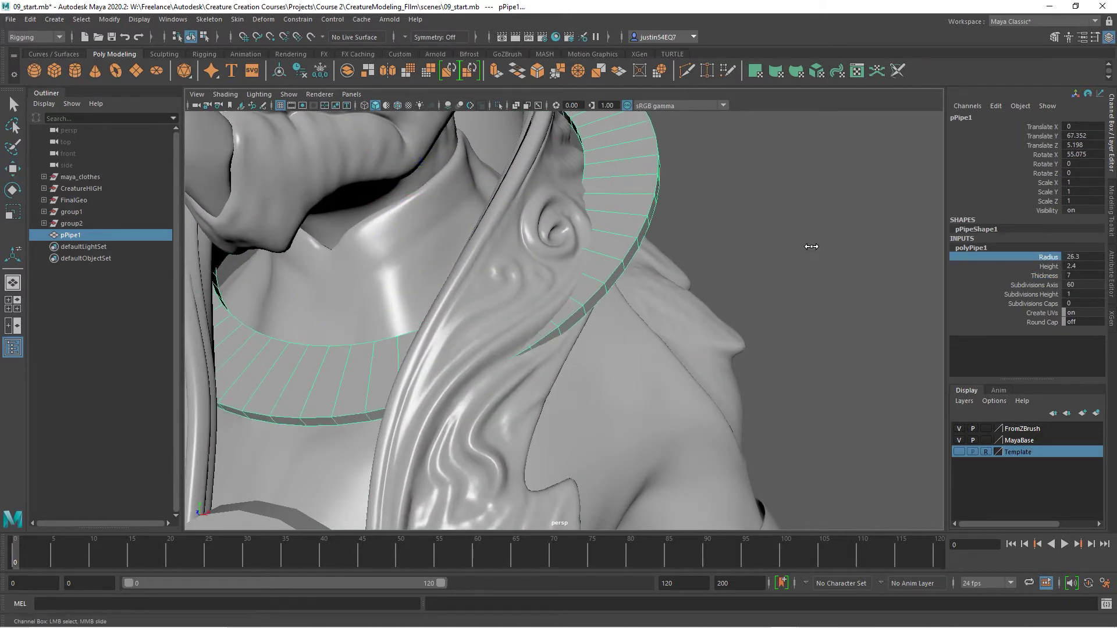
Keep only three separate pairs of adjacent upper faces at the front of the ring, deleting all its other faces
alt+drag(815, 244, 776, 254)
alt+right_drag(776, 255, 780, 249)
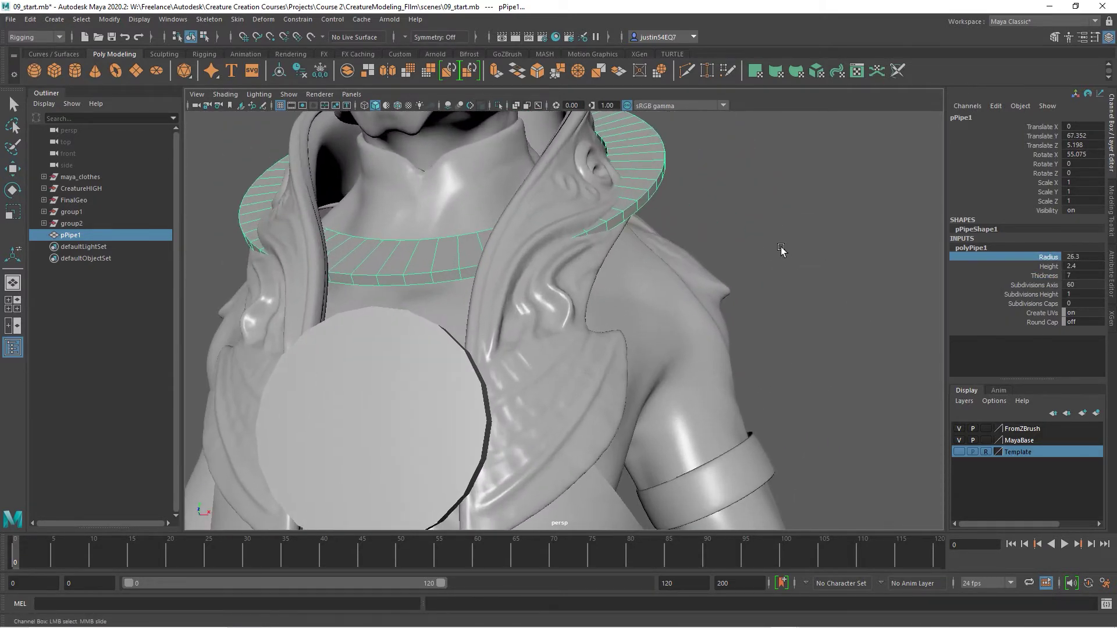
alt+drag(686, 206, 636, 262)
alt+right_drag(635, 262, 669, 270)
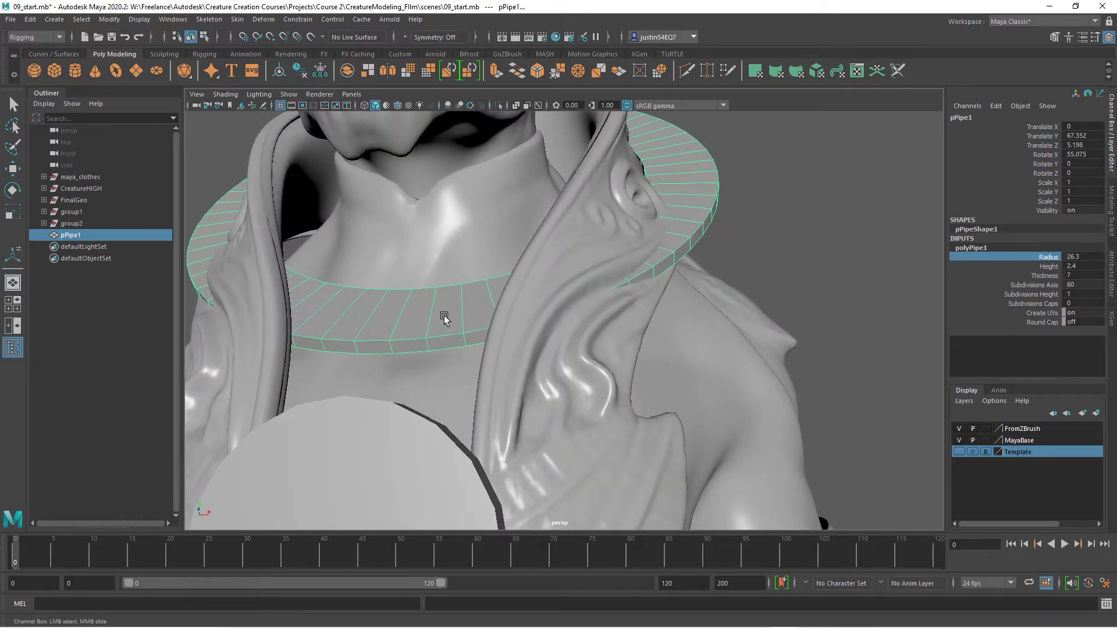
alt+drag(443, 317, 492, 365)
right_drag(493, 365, 492, 379)
alt+drag(492, 367, 498, 373)
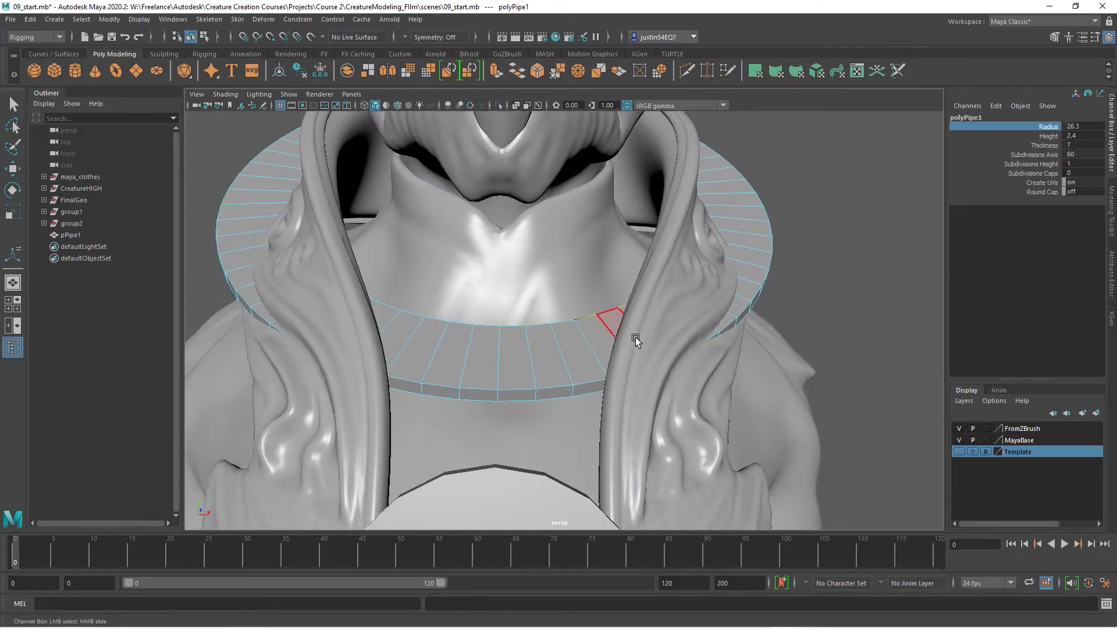
click(512, 354)
key(w)
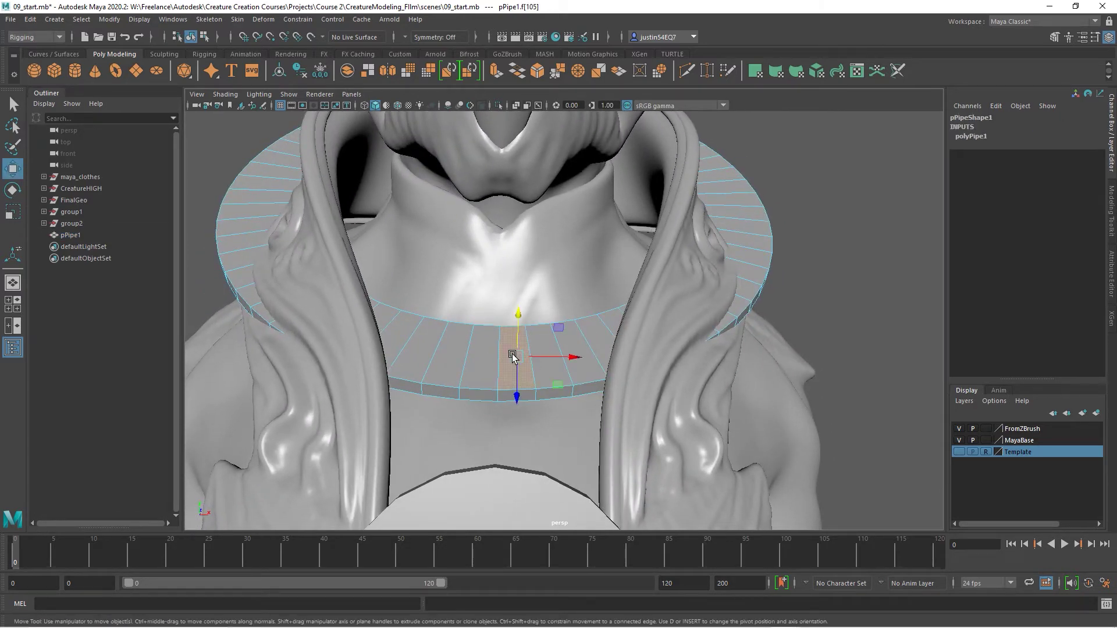
shift+click(484, 360)
alt+drag(573, 356, 553, 379)
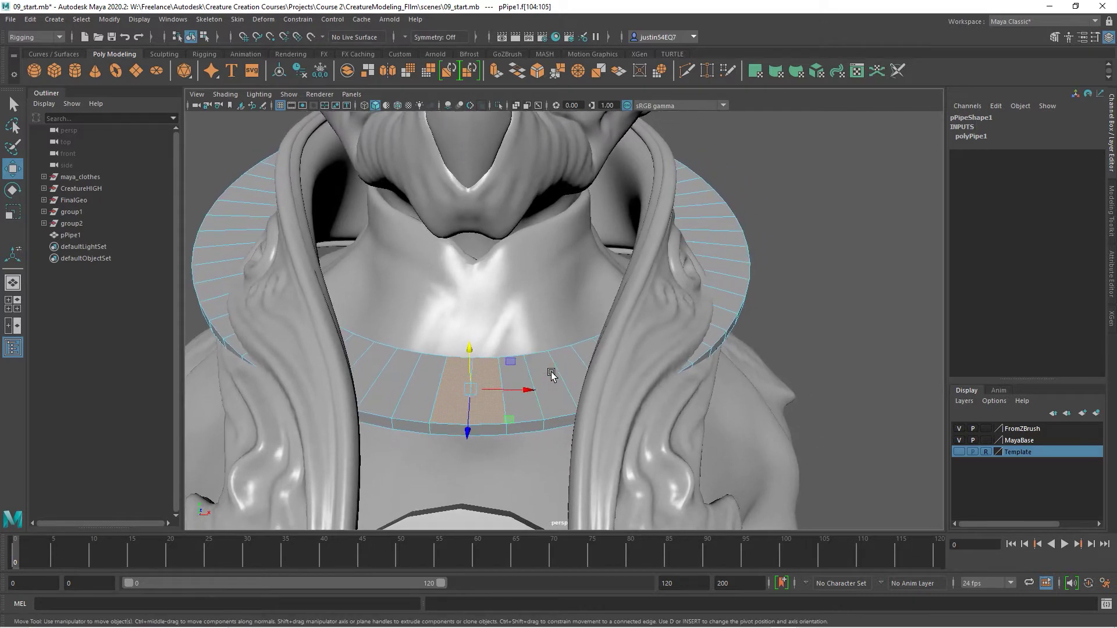
shift+click(569, 369)
shift+click(386, 361)
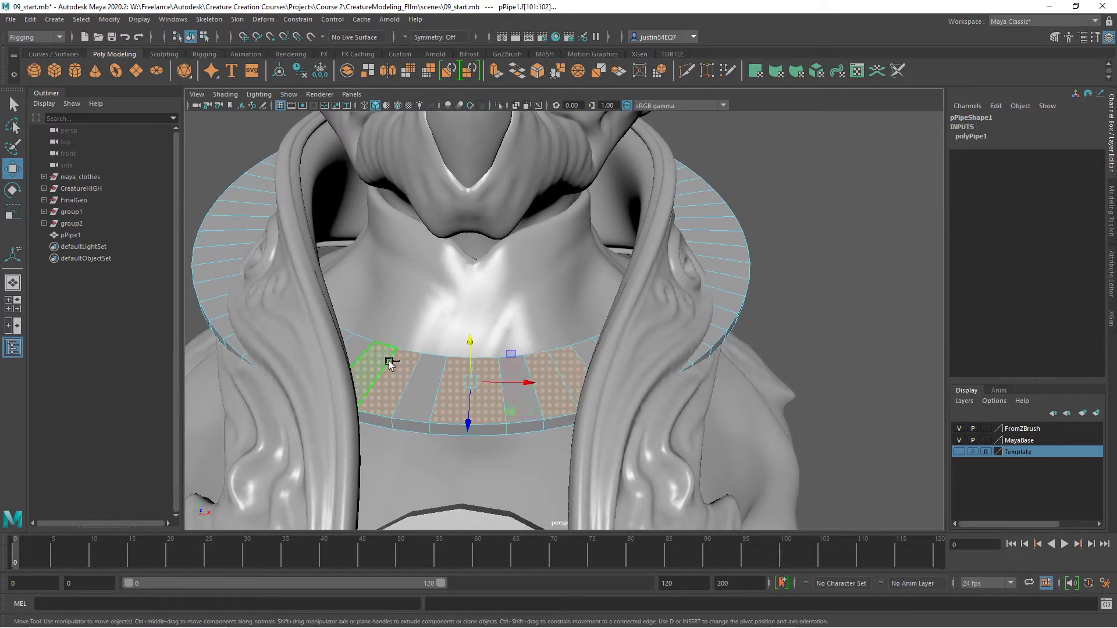
alt+drag(543, 395, 489, 363)
alt+right_drag(488, 363, 378, 349)
alt+drag(598, 362, 525, 358)
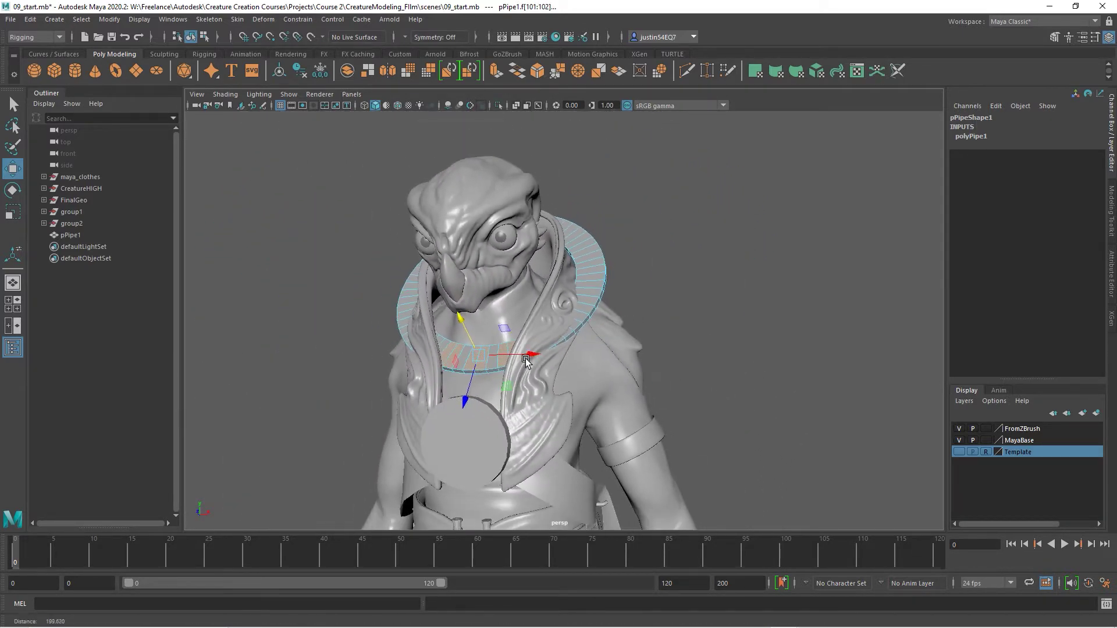
drag(727, 163, 263, 466)
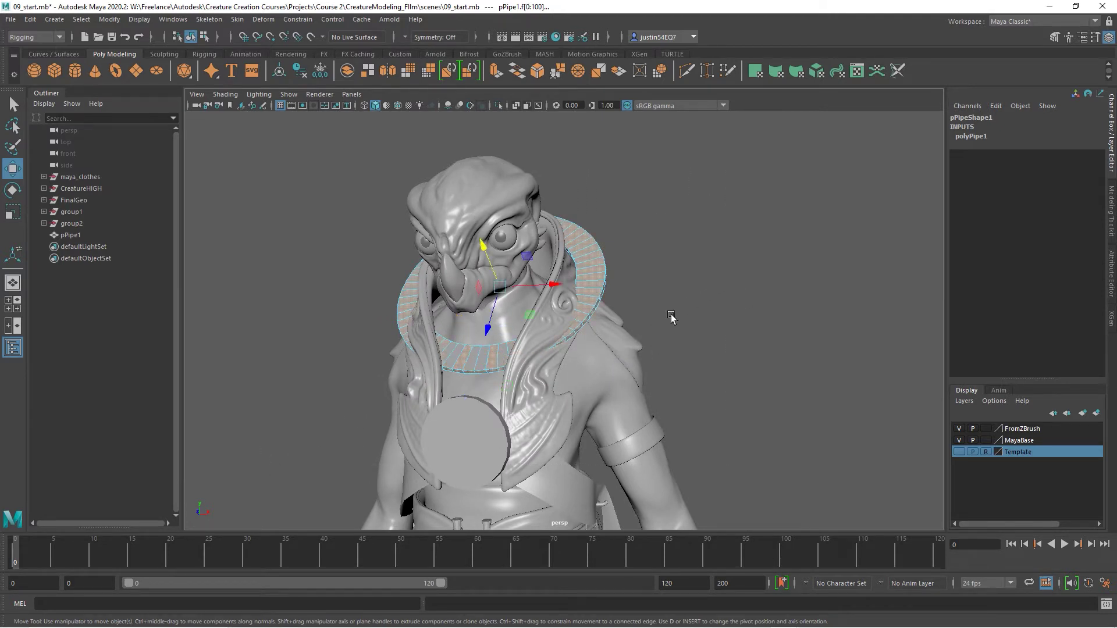
alt+right_drag(670, 317, 787, 330)
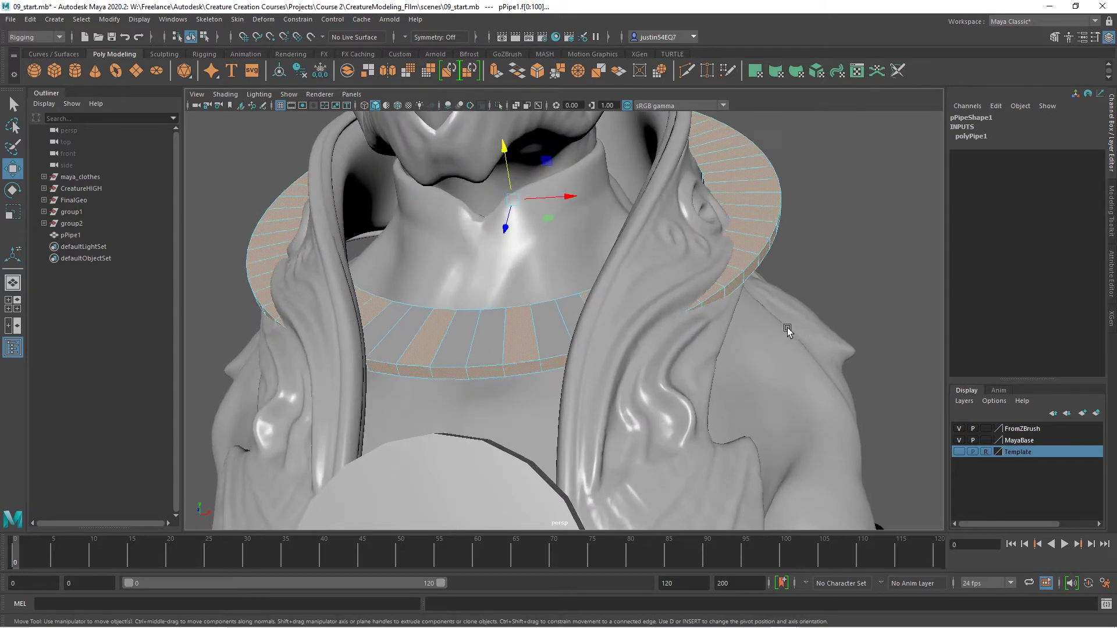
key(Delete)
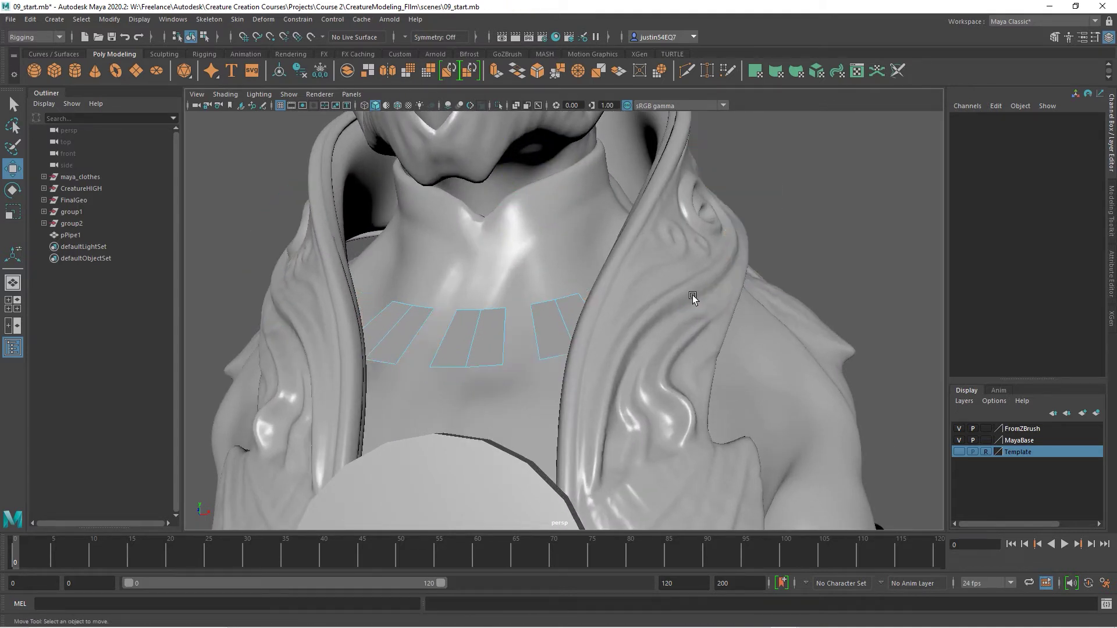
Return the remaining panels to object selection and center their pivot
alt+drag(692, 295, 469, 238)
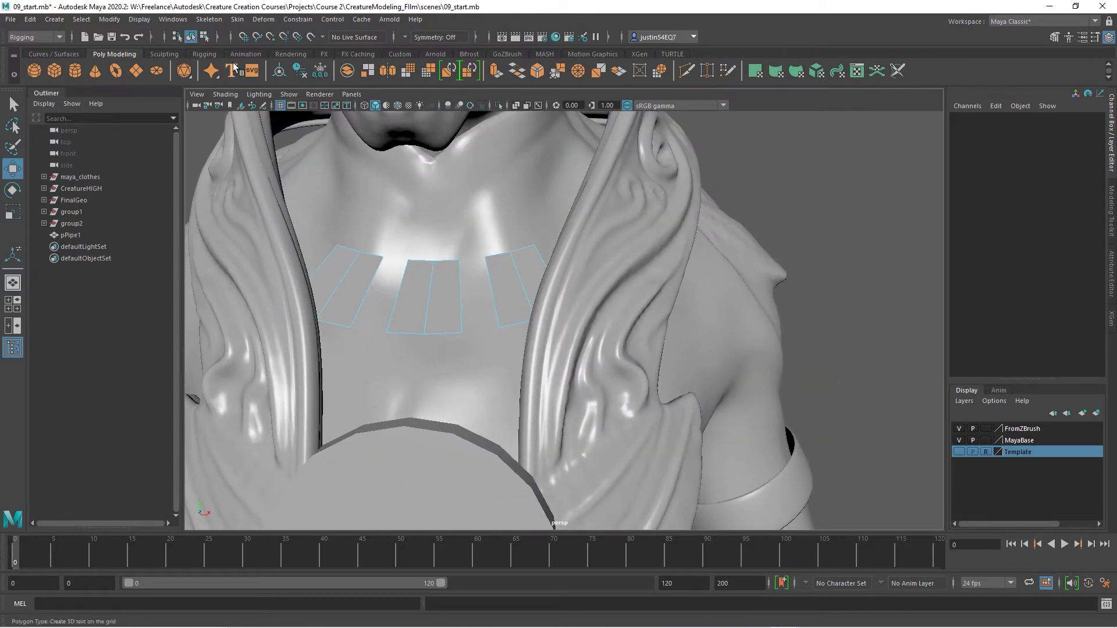
click(435, 296)
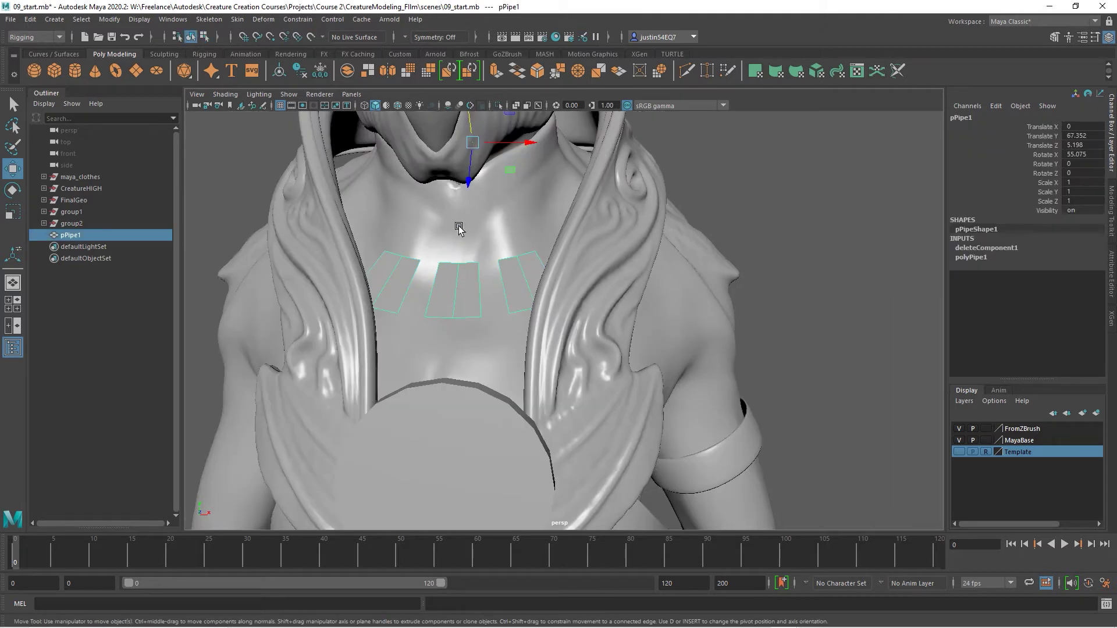
click(139, 19)
mouse_move(109, 19)
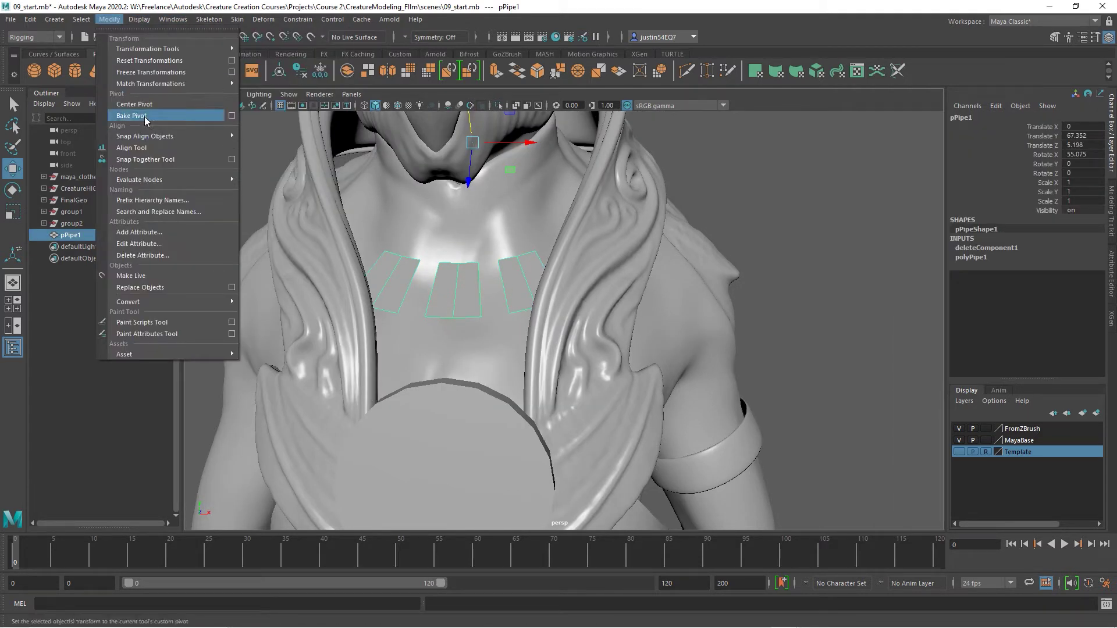
click(144, 106)
Tilt the panels to about 69° around X and move them to about Y 67.1, Z 5.1 against the chest
alt+drag(474, 268, 656, 305)
key(f)
key(e)
scroll(544, 298, down, 2)
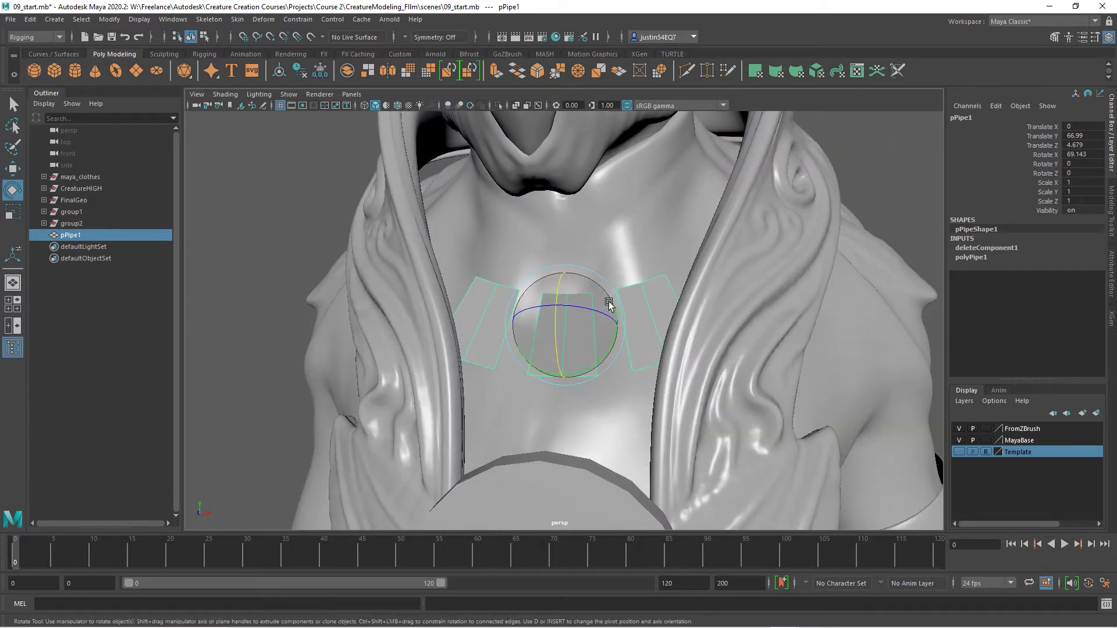
alt+drag(577, 314, 547, 325)
key(w)
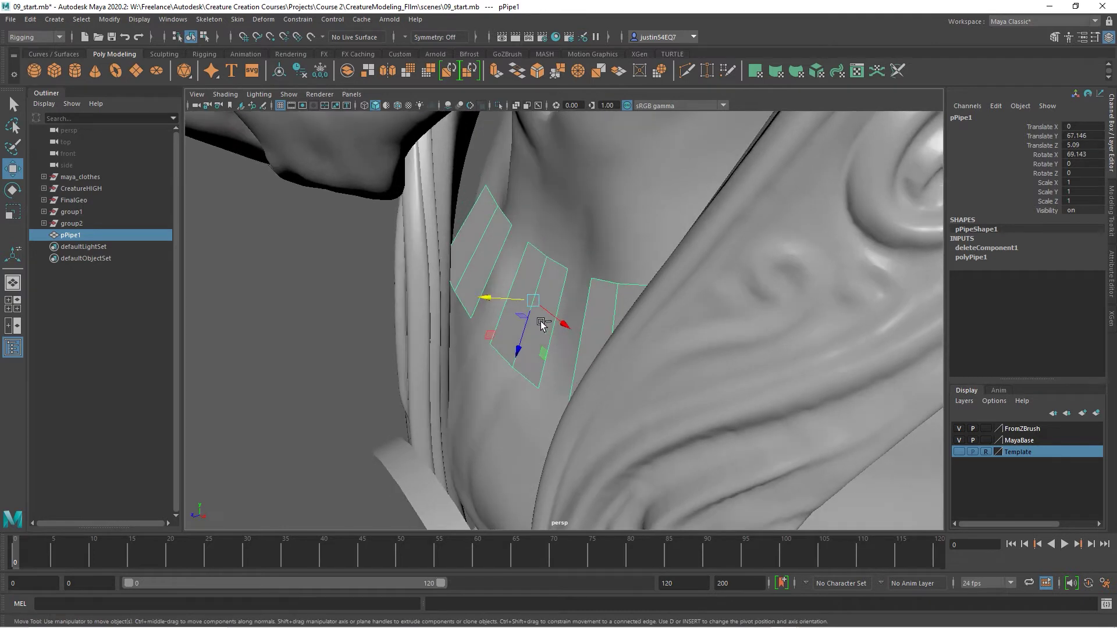
Extrude the panel faces with a local Z translation of about -0.72 and one division
key(ctrl+e)
drag(426, 237, 454, 240)
drag(612, 382, 575, 381)
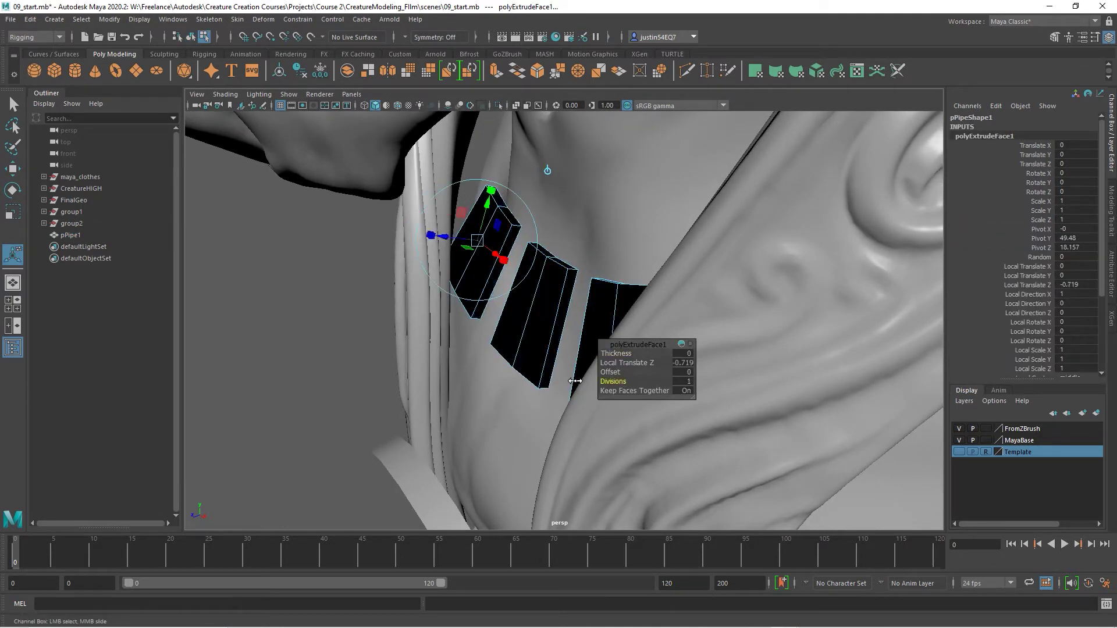
click(314, 317)
Isolate the extruded panels in the viewport
alt+drag(504, 306, 614, 277)
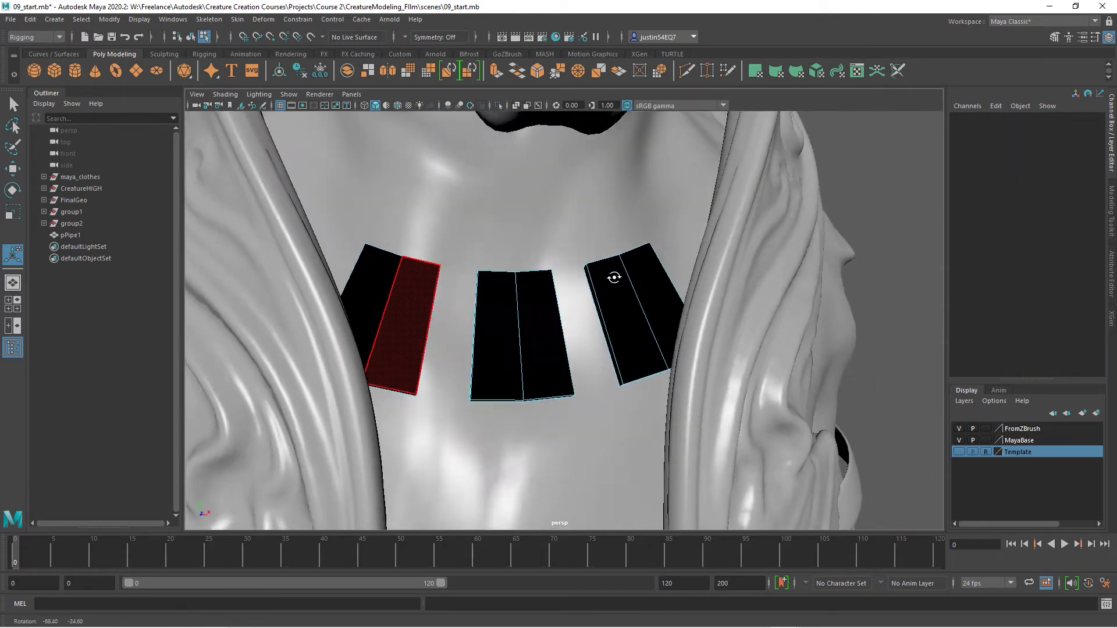
click(614, 278)
click(289, 94)
mouse_move(325, 114)
click(442, 115)
Insert a centered crosswise edge loop in each of the three panels with Multi-Cut
right_click(526, 304)
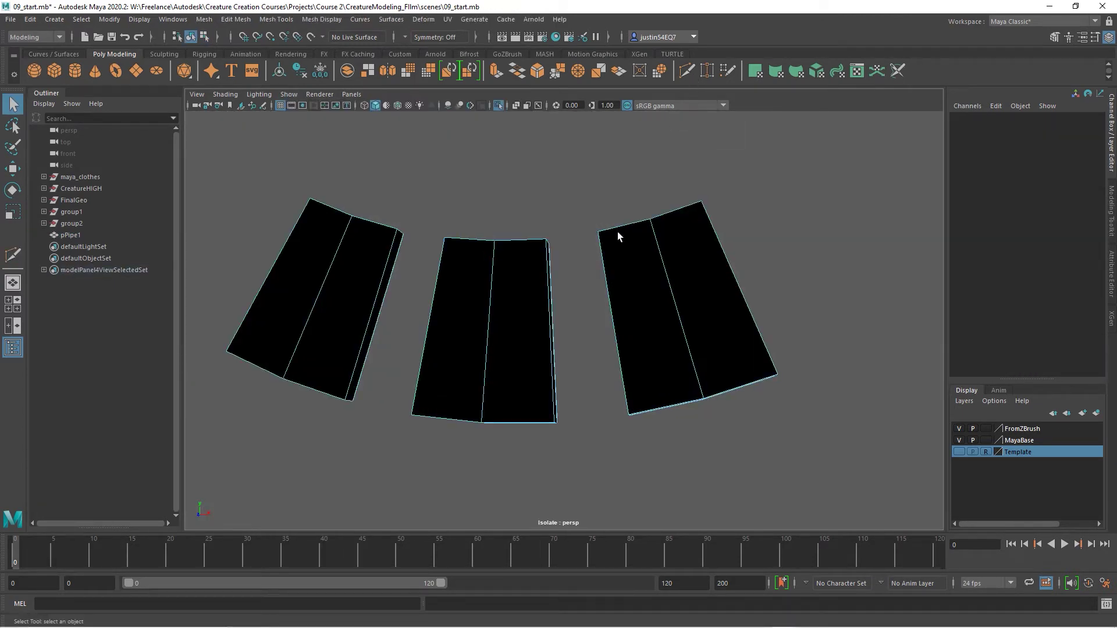
key(ctrl+shift+x)
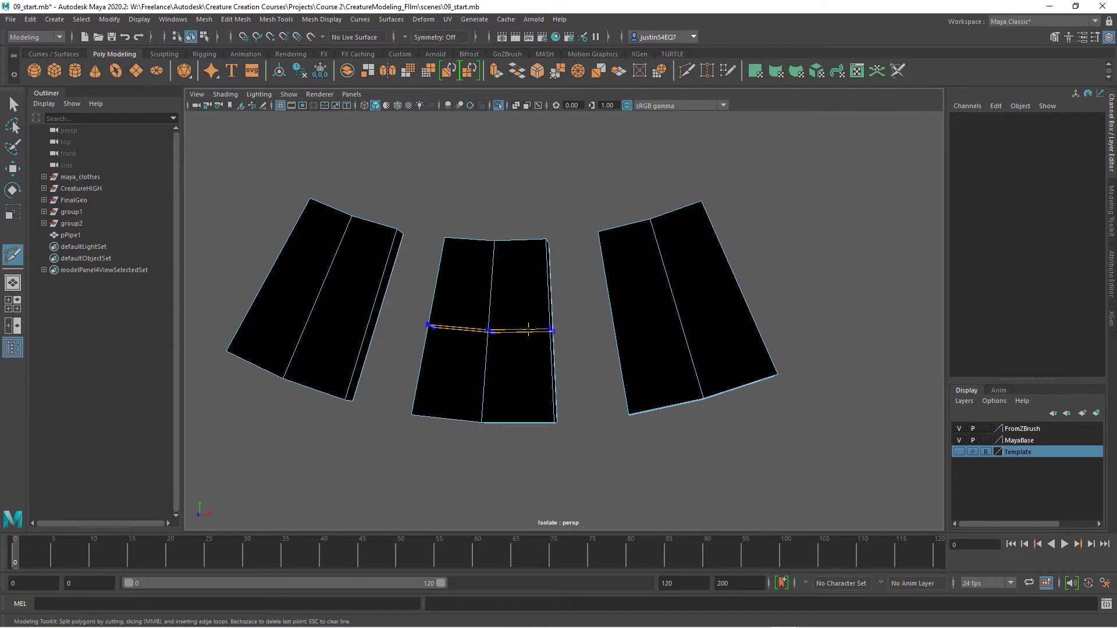
key(Escape)
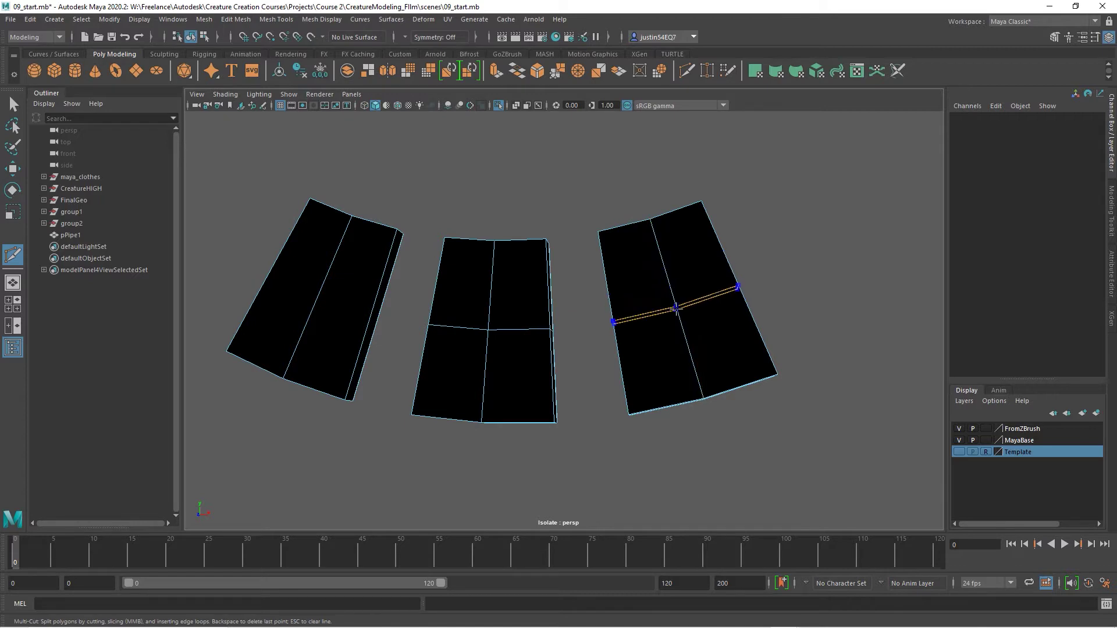
ctrl+middle_click(676, 313)
ctrl+middle_click(324, 281)
alt+drag(621, 438, 600, 429)
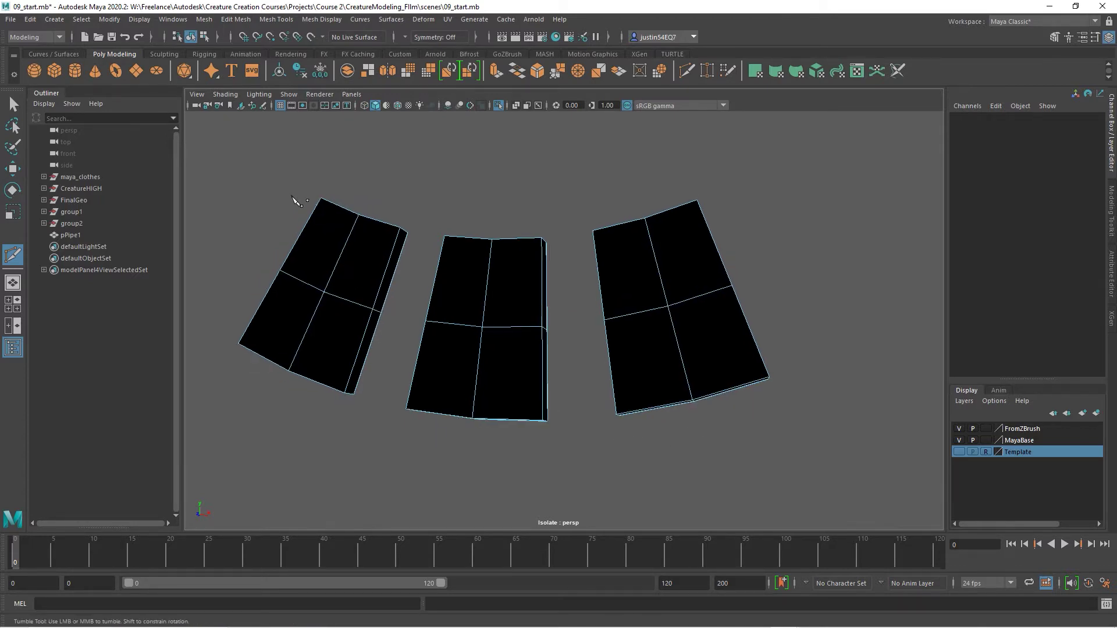
Bevel the thickness edges at the outer corners of all three panels with a fraction of 0.2
click(13, 105)
alt+drag(372, 157, 335, 201)
right_drag(314, 197, 315, 168)
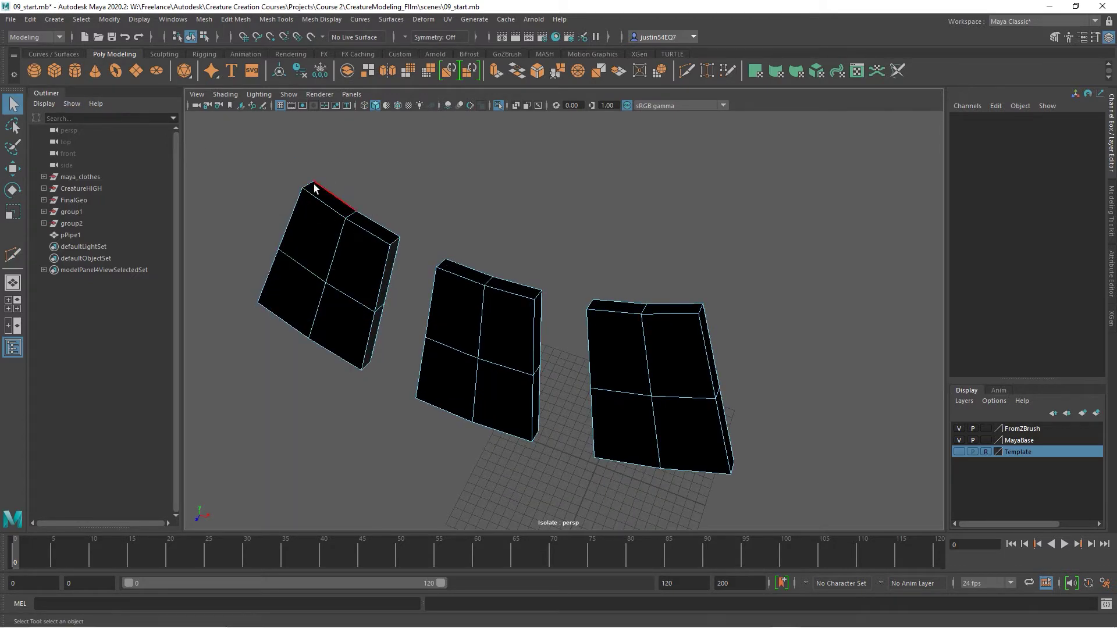
click(318, 185)
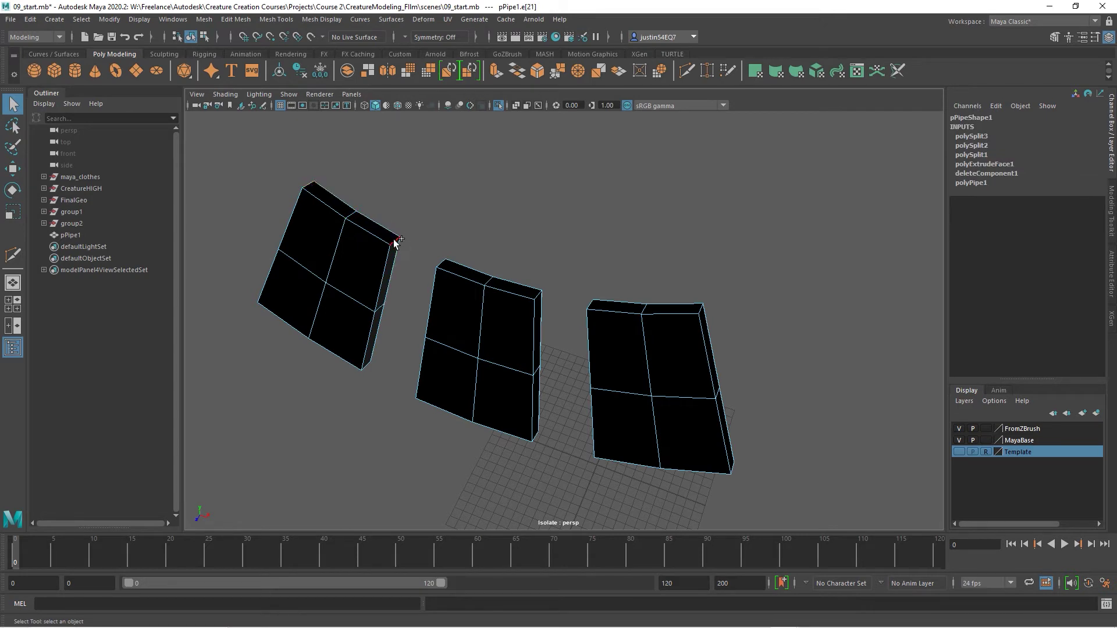
alt+drag(380, 324, 413, 326)
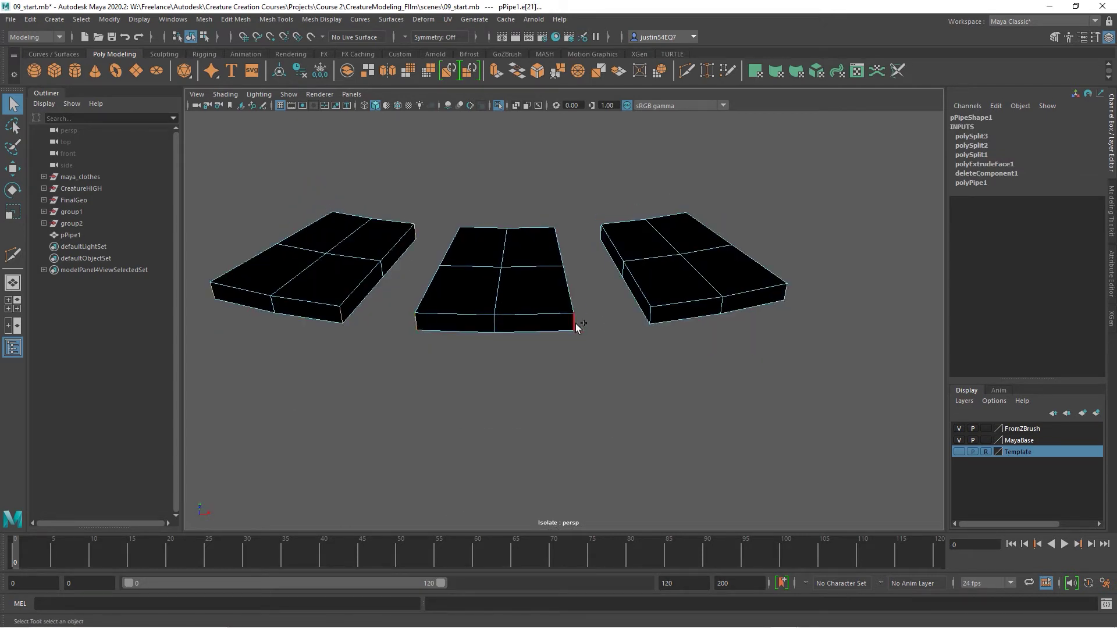
alt+drag(656, 317, 720, 356)
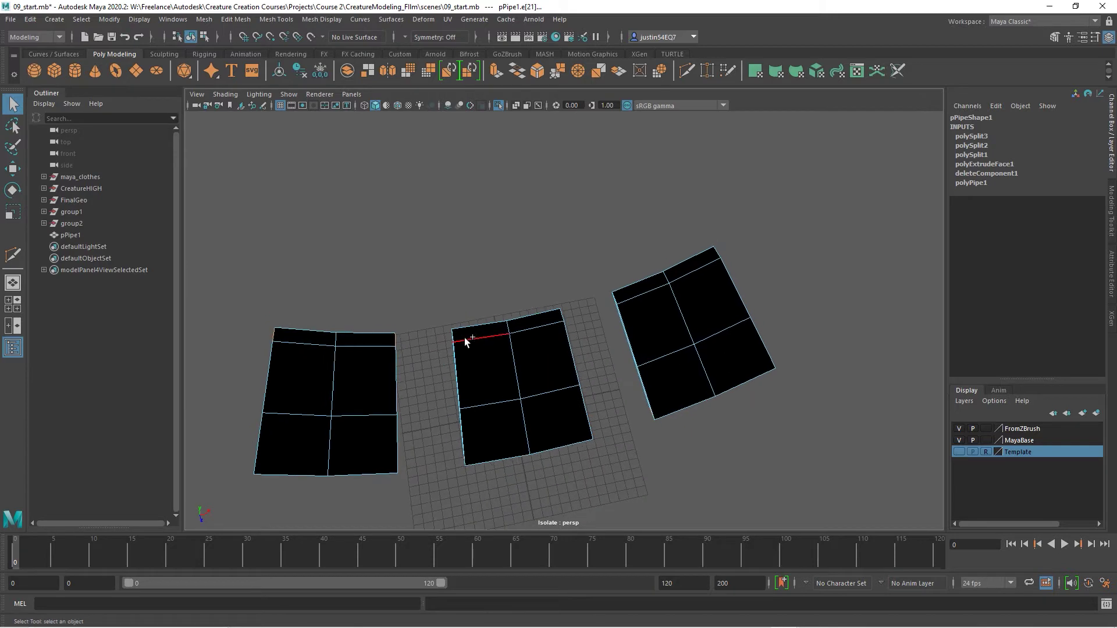
alt+drag(466, 337, 521, 340)
alt+drag(585, 291, 698, 291)
click(236, 19)
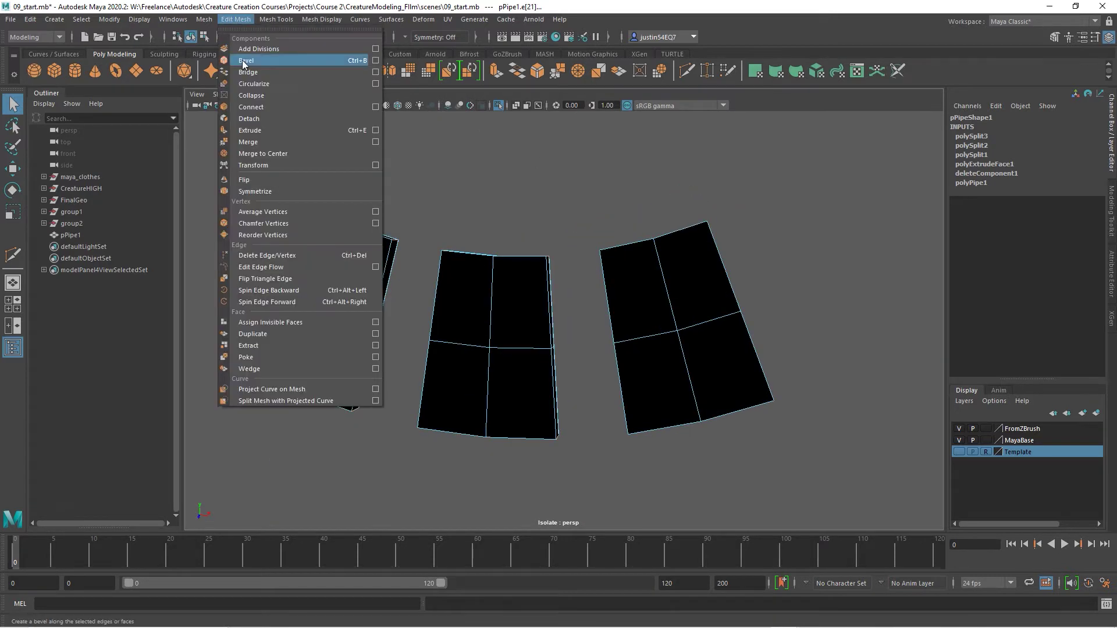
click(245, 57)
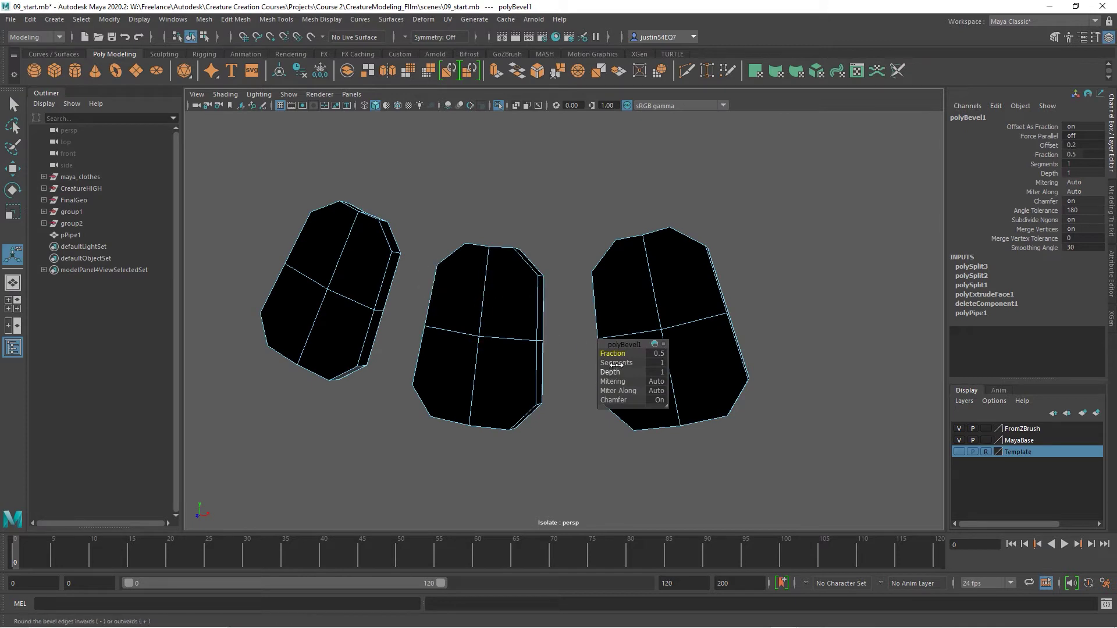
drag(614, 354, 508, 318)
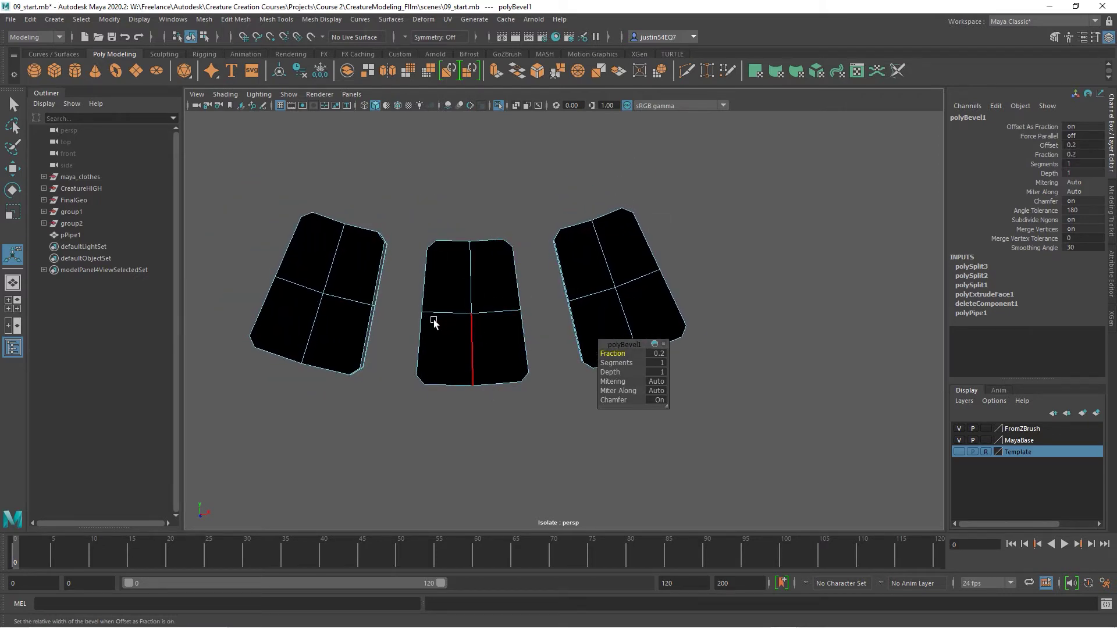
Select all edges of the panels and remove the inner cross-shaped dividing edges from the selection
alt+drag(433, 321, 351, 320)
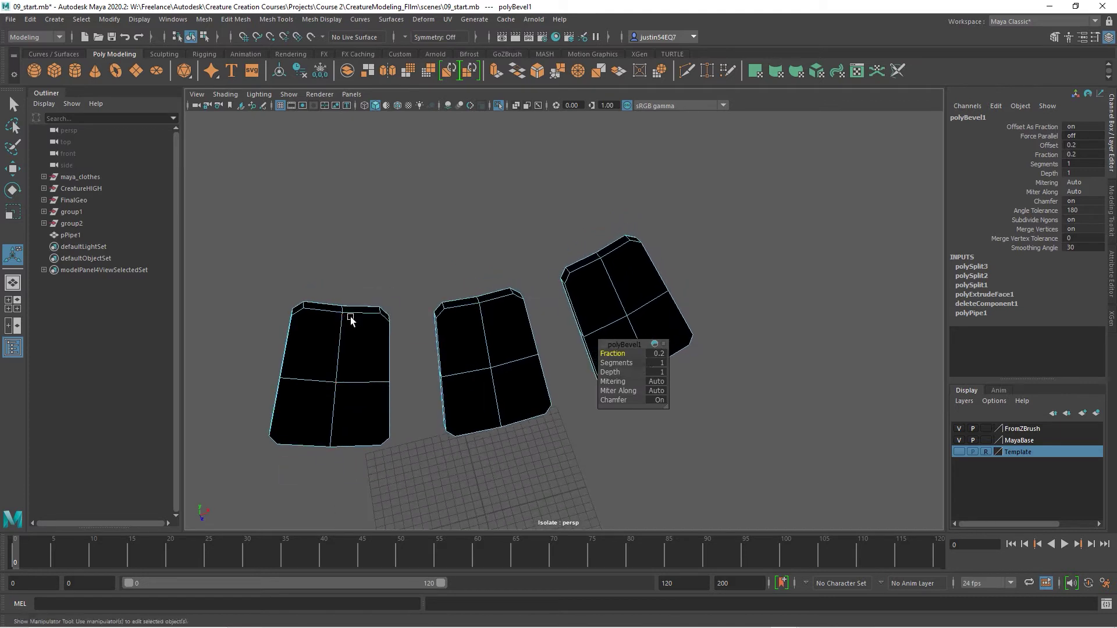
drag(400, 262, 237, 491)
alt+drag(463, 374, 417, 379)
scroll(414, 373, up, 3)
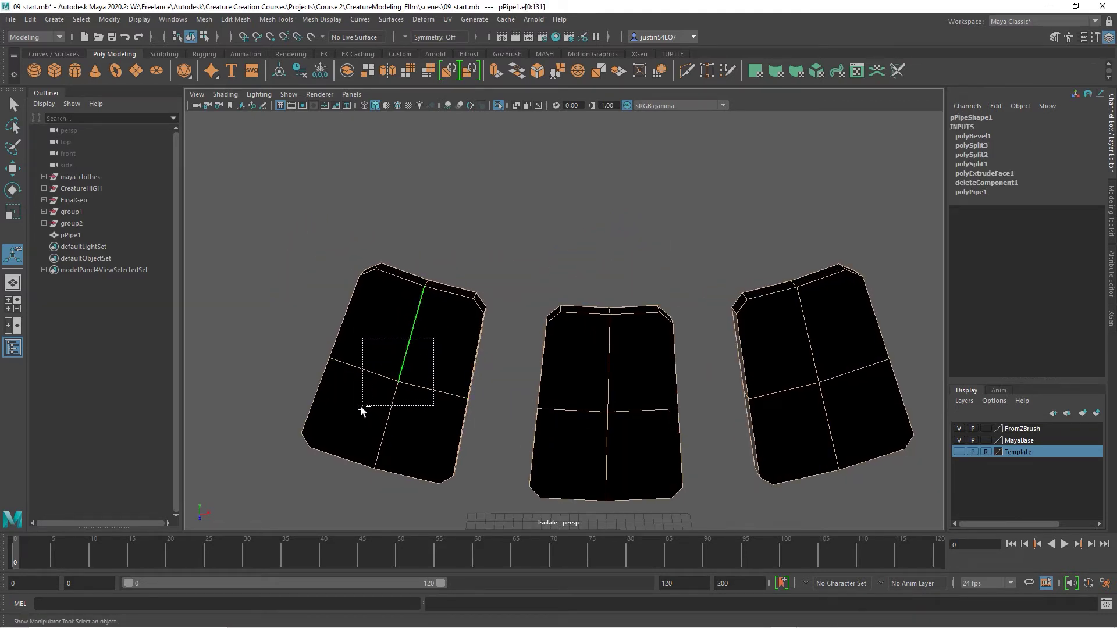
drag(361, 407, 361, 407)
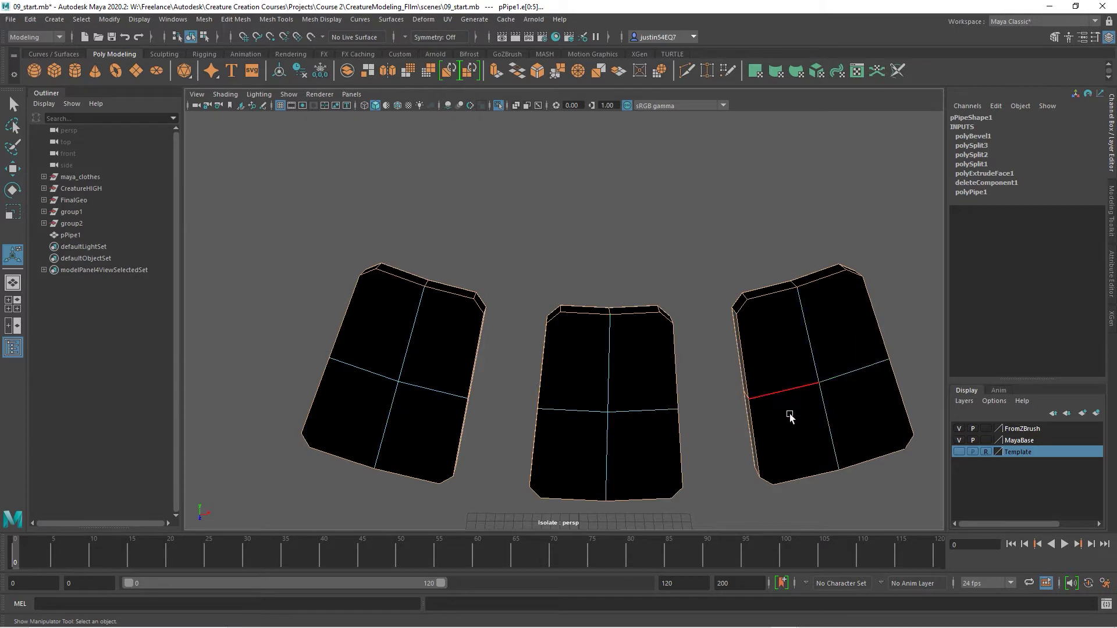
Deselect the short thickness edges around the sides and corners of all three panels, keeping the rim edges selected
alt+drag(778, 372, 852, 392)
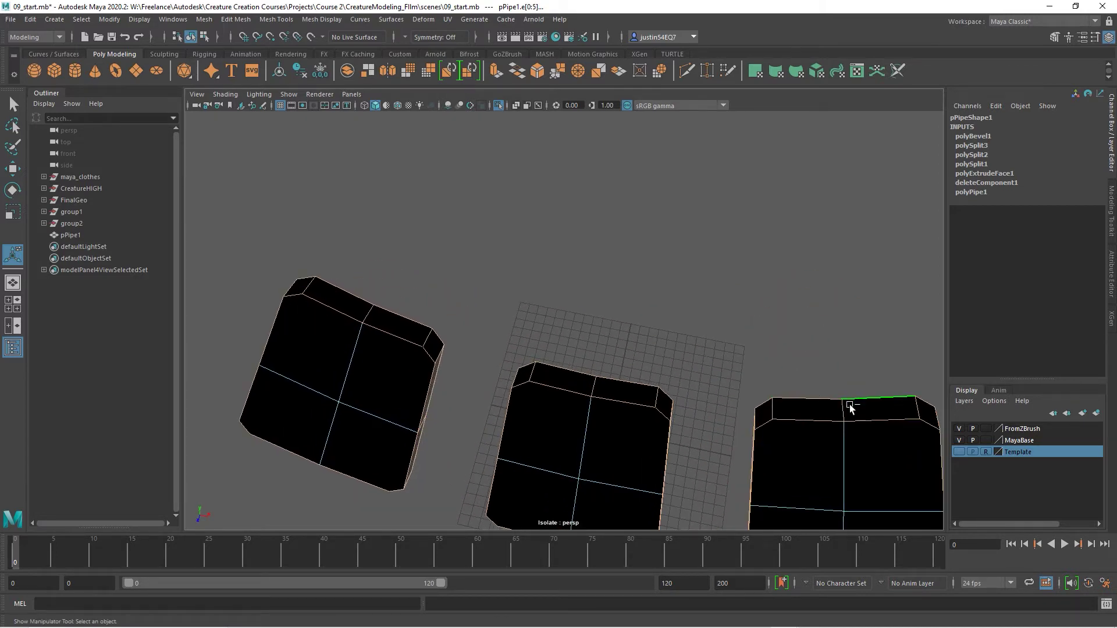
alt+drag(781, 409, 662, 358)
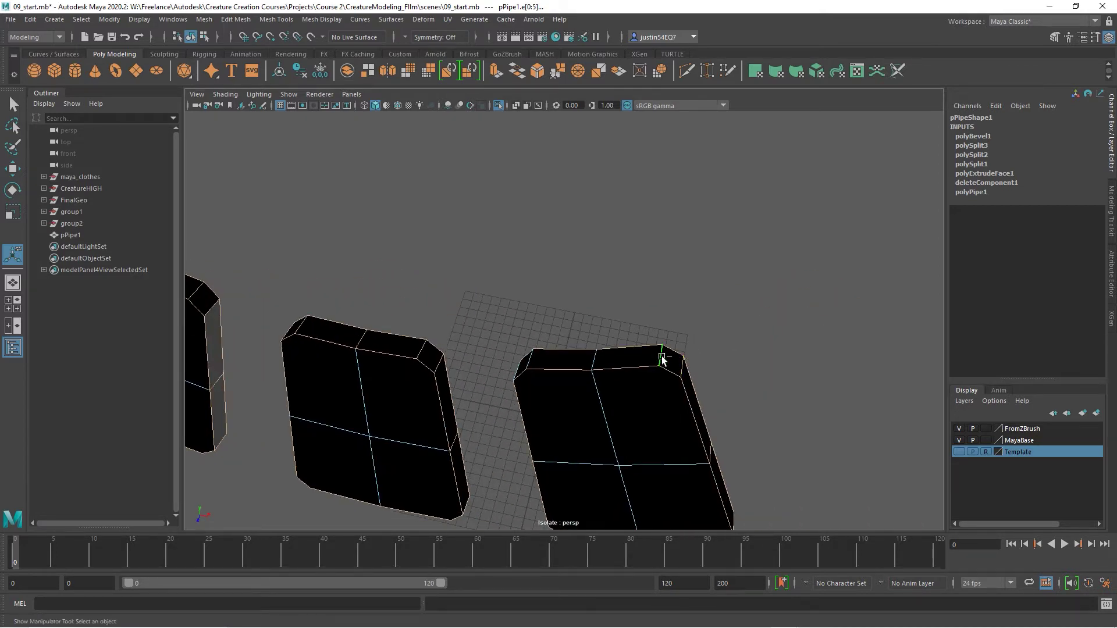
alt+drag(739, 399, 603, 327)
alt+drag(561, 292, 419, 364)
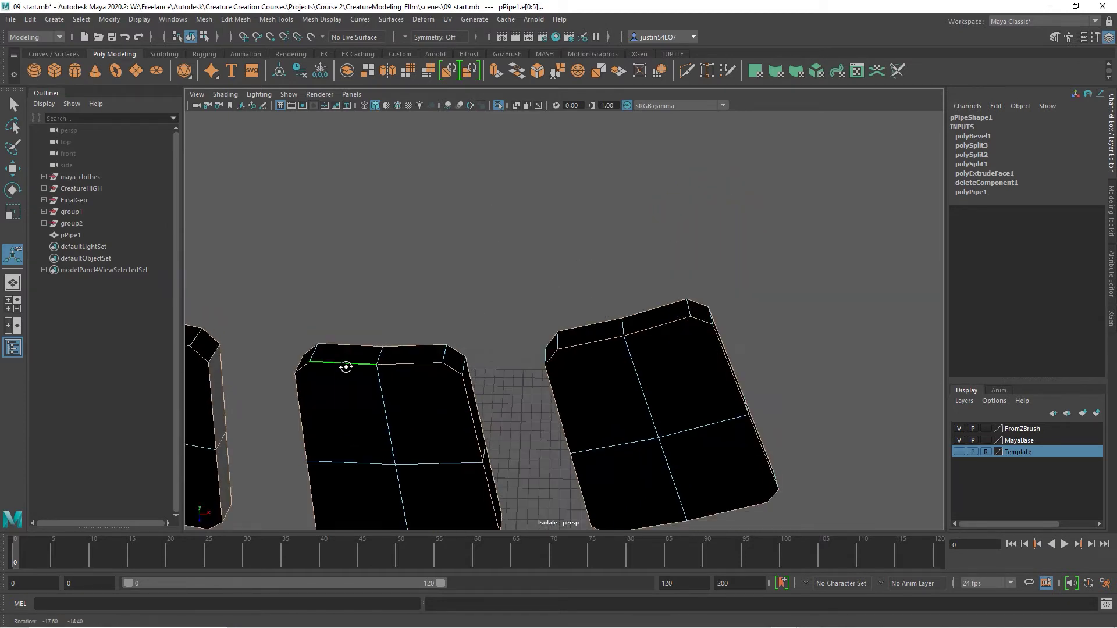
alt+drag(346, 367, 552, 372)
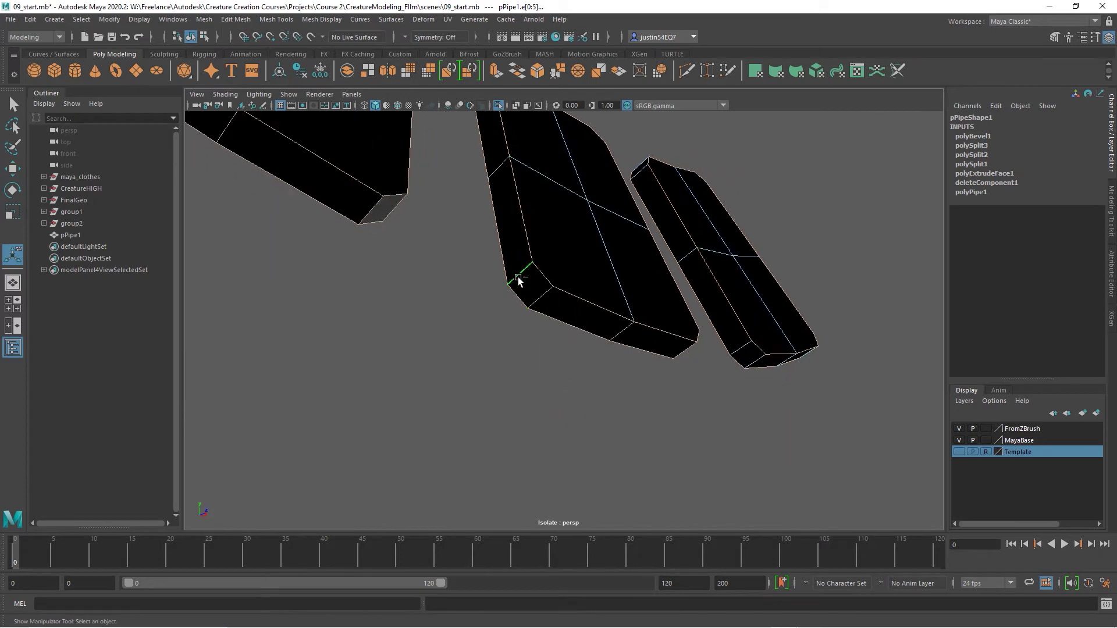
alt+drag(518, 280, 429, 352)
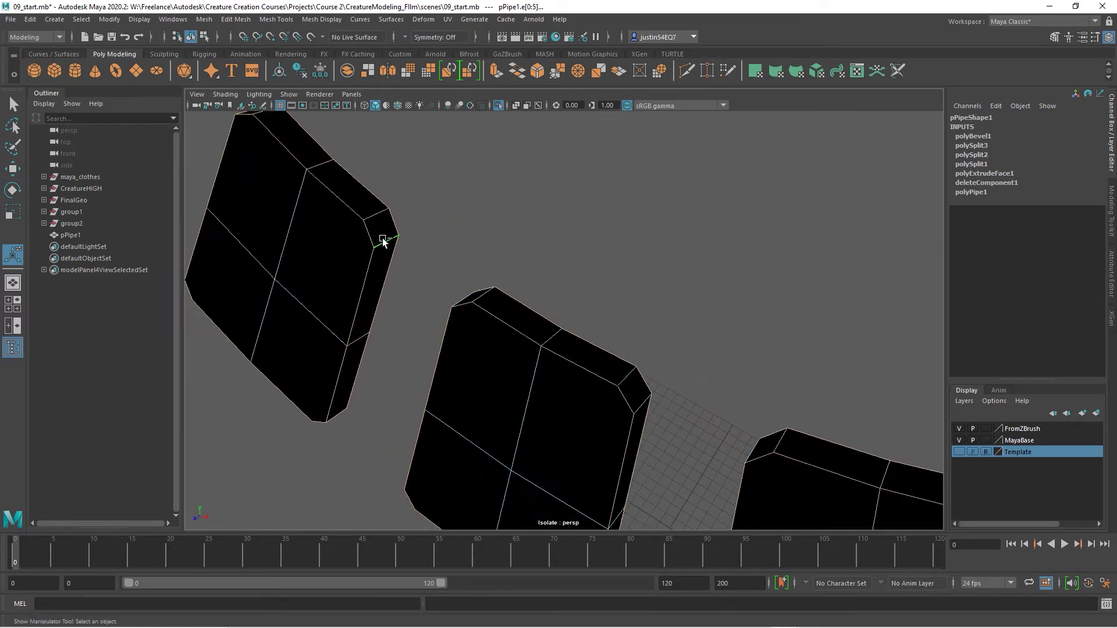
alt+middle_drag(319, 164, 445, 313)
alt+drag(444, 313, 477, 324)
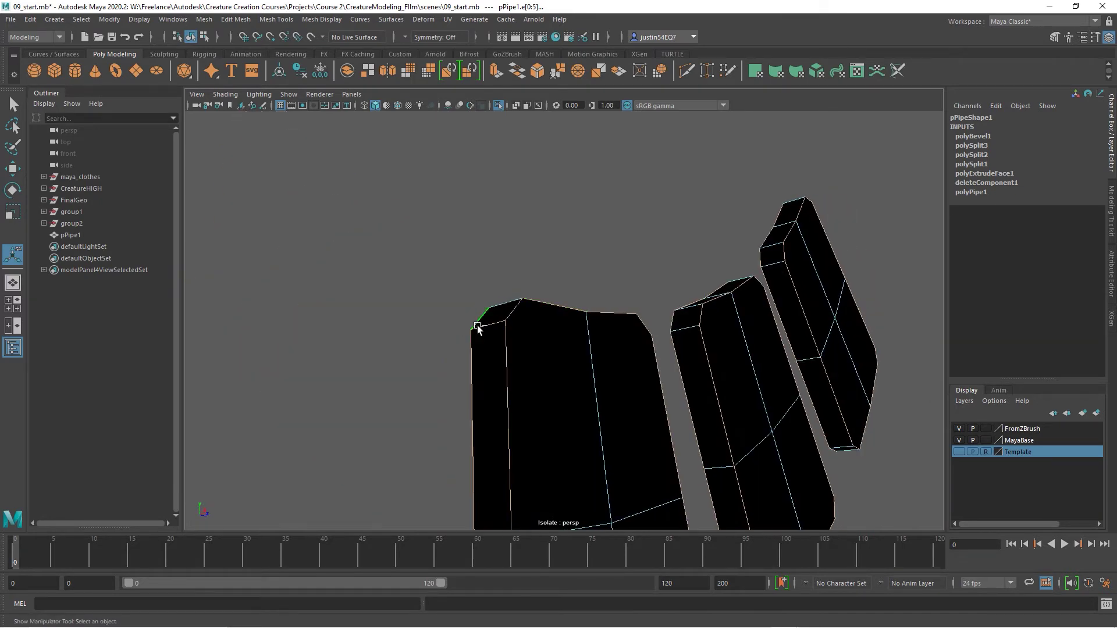
alt+middle_drag(557, 422, 556, 325)
alt+drag(556, 466, 499, 363)
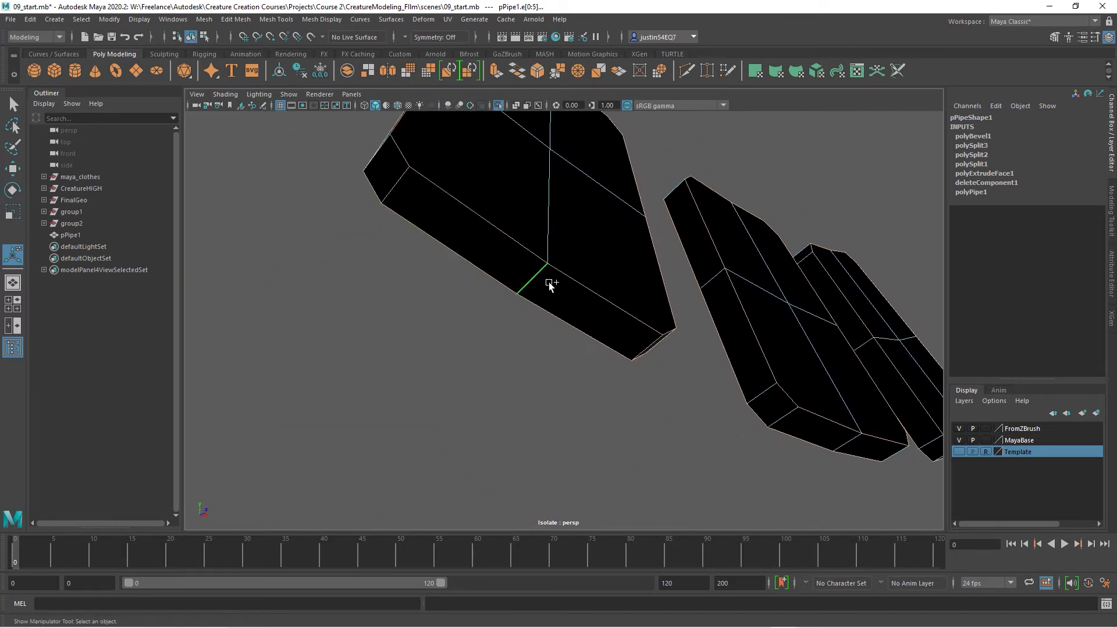
alt+drag(550, 285, 440, 349)
alt+drag(498, 238, 547, 345)
Bevel the selected rim edges with a fraction of 0.3 and return the panels to object selection
click(205, 19)
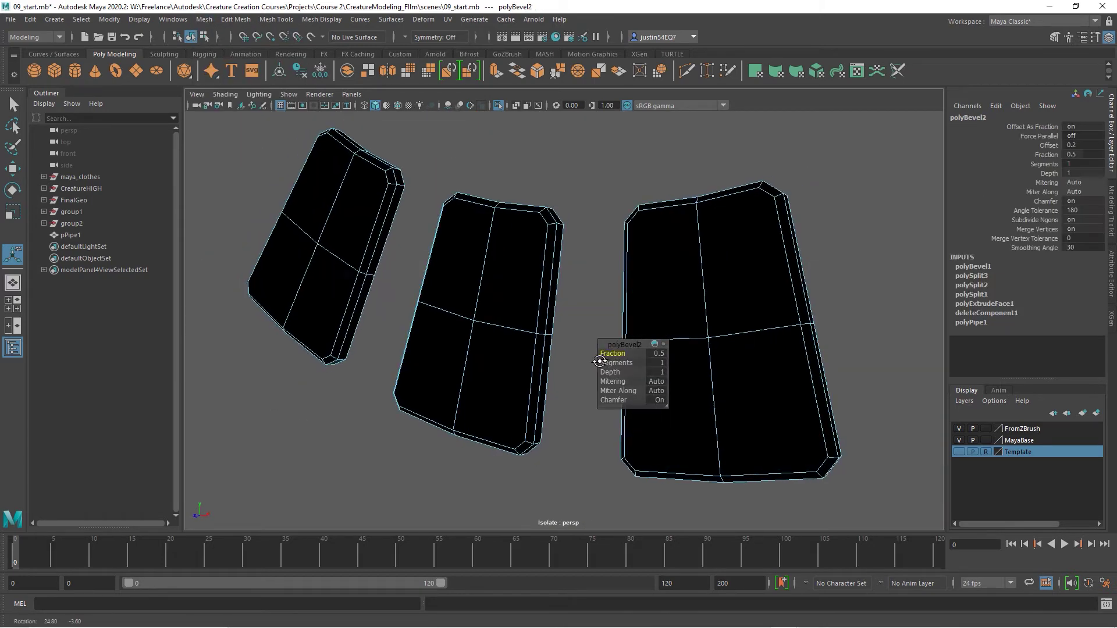
alt+drag(599, 363, 533, 404)
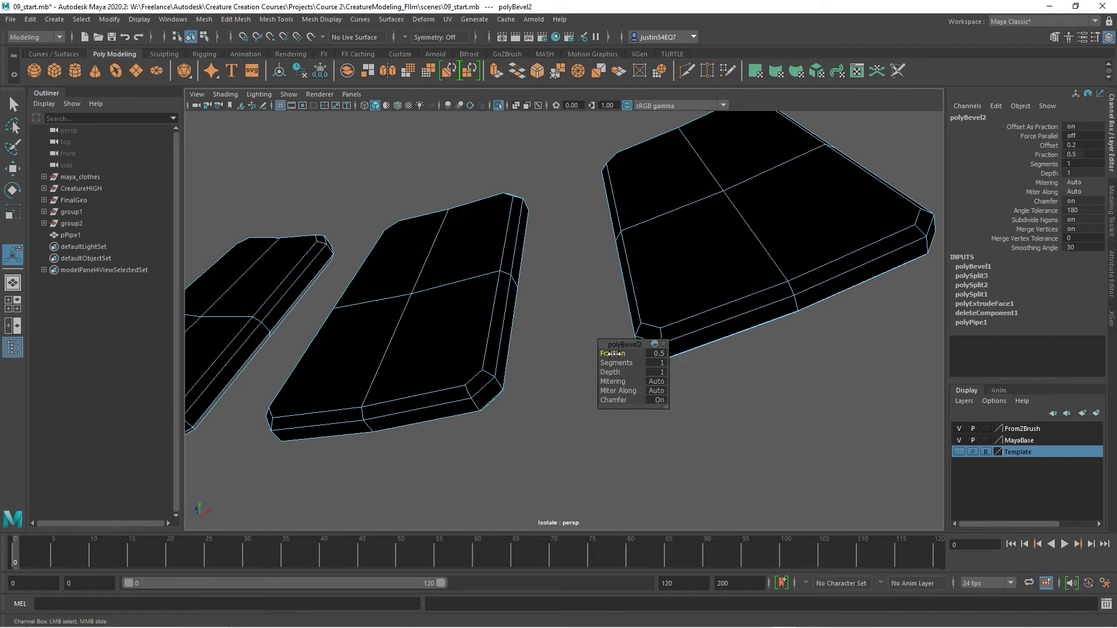
drag(614, 353, 600, 353)
alt+right_drag(531, 404, 522, 361)
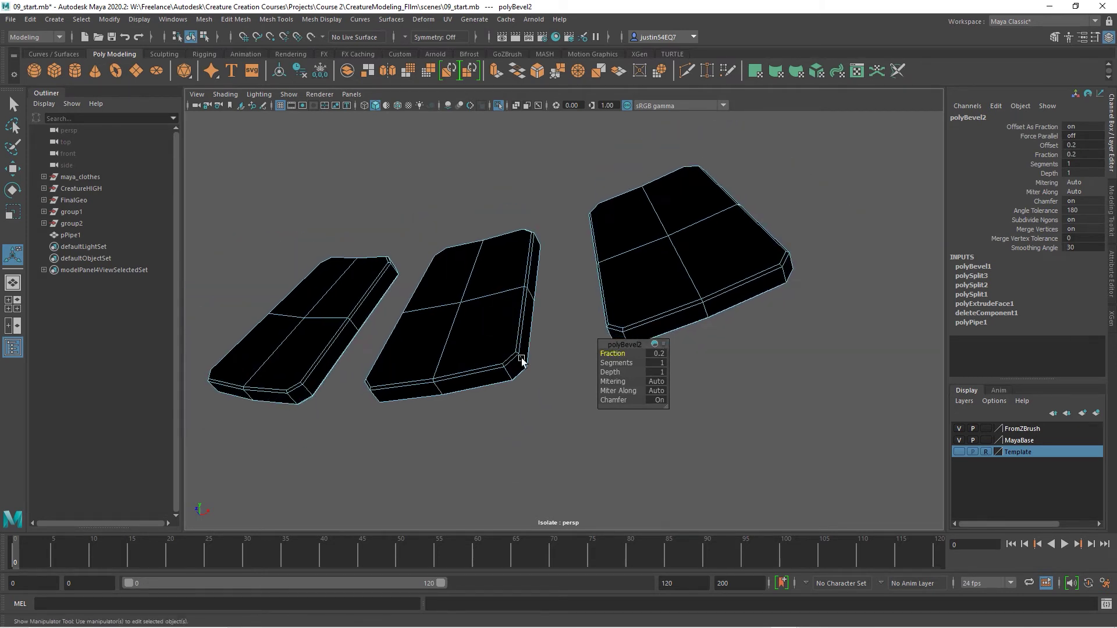
alt+drag(522, 362, 663, 354)
alt+drag(516, 384, 481, 386)
click(505, 320)
click(496, 315)
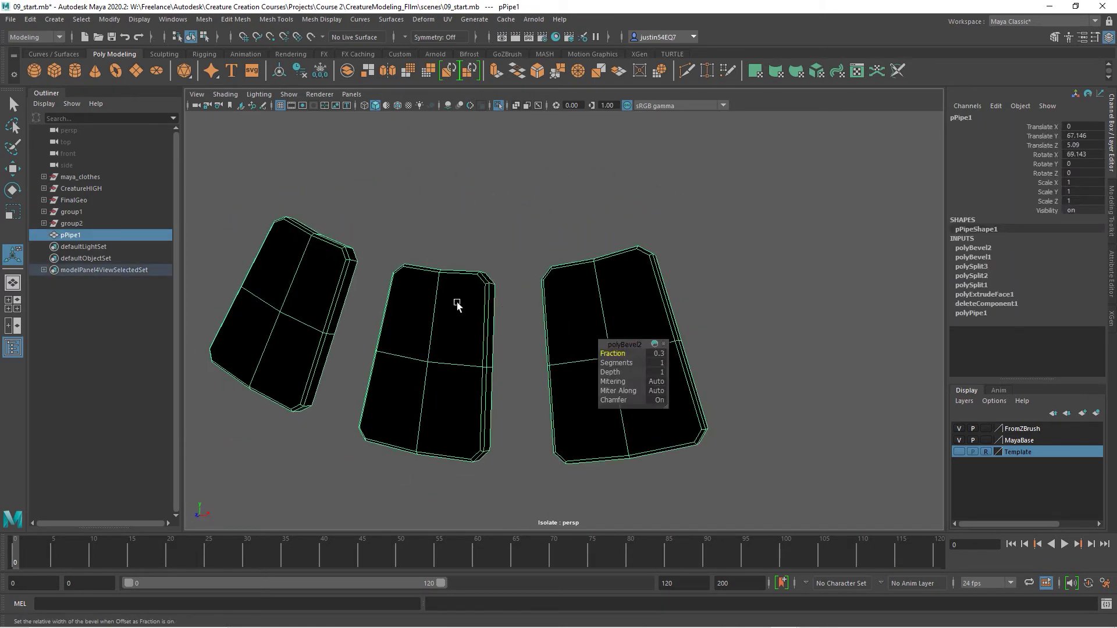
Cut edges from the two vertices of the middle panel's upper-right corner to its center vertex
alt+drag(467, 319, 585, 235)
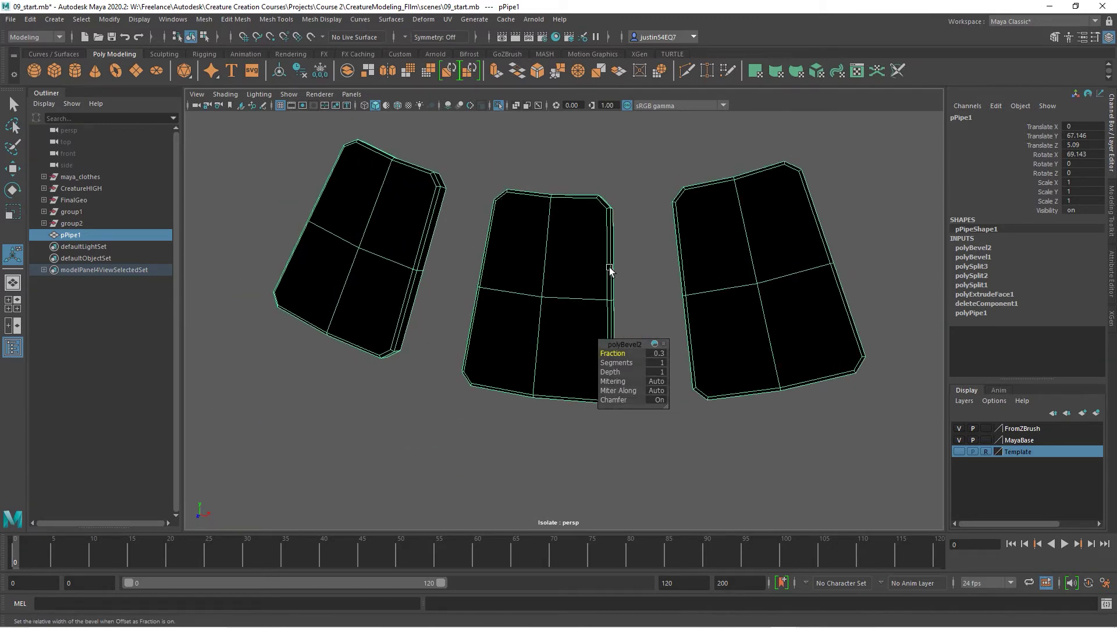
click(687, 72)
click(607, 207)
alt+right_drag(600, 223, 611, 233)
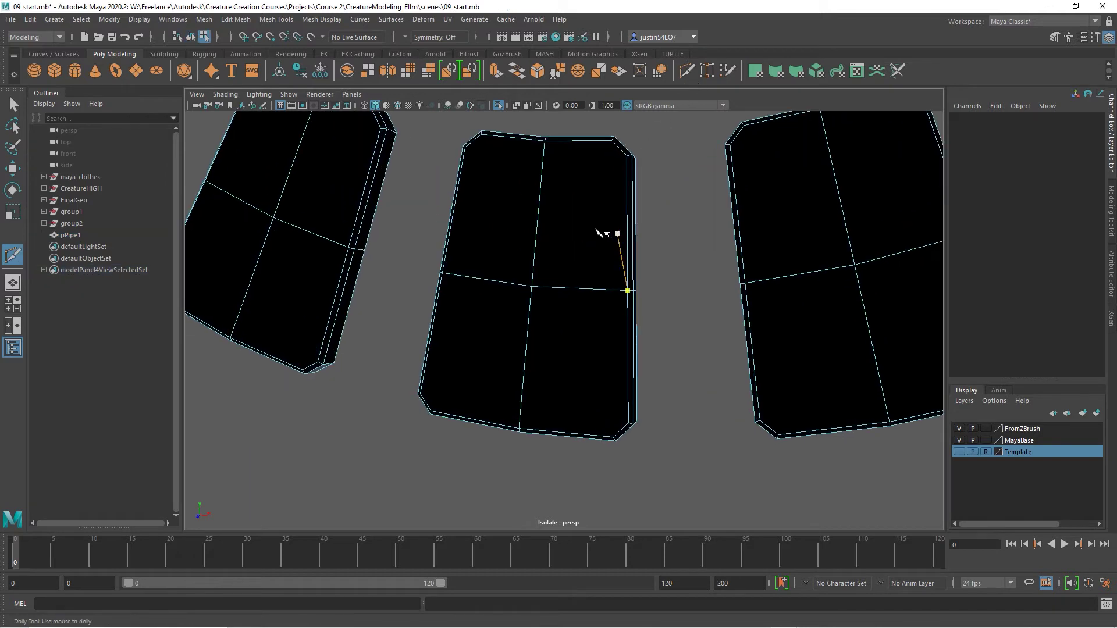
alt+drag(611, 233, 601, 219)
click(618, 157)
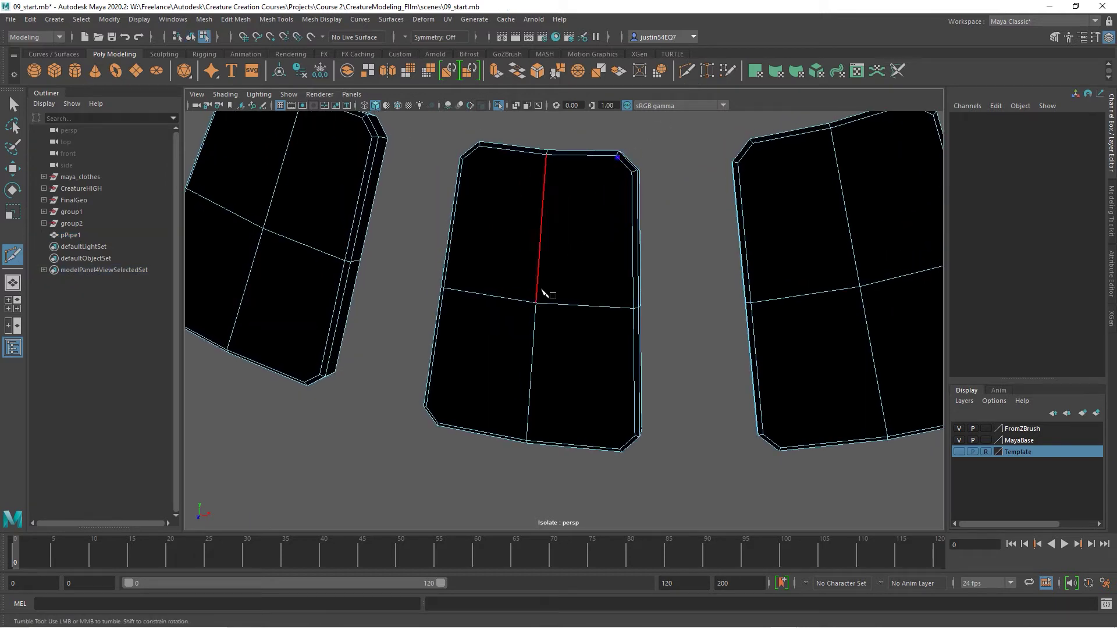
click(537, 301)
click(632, 172)
right_click(610, 235)
Connect the middle panel's upper-left and lower-left corner vertices to its center vertex with Multi-Cut
click(479, 146)
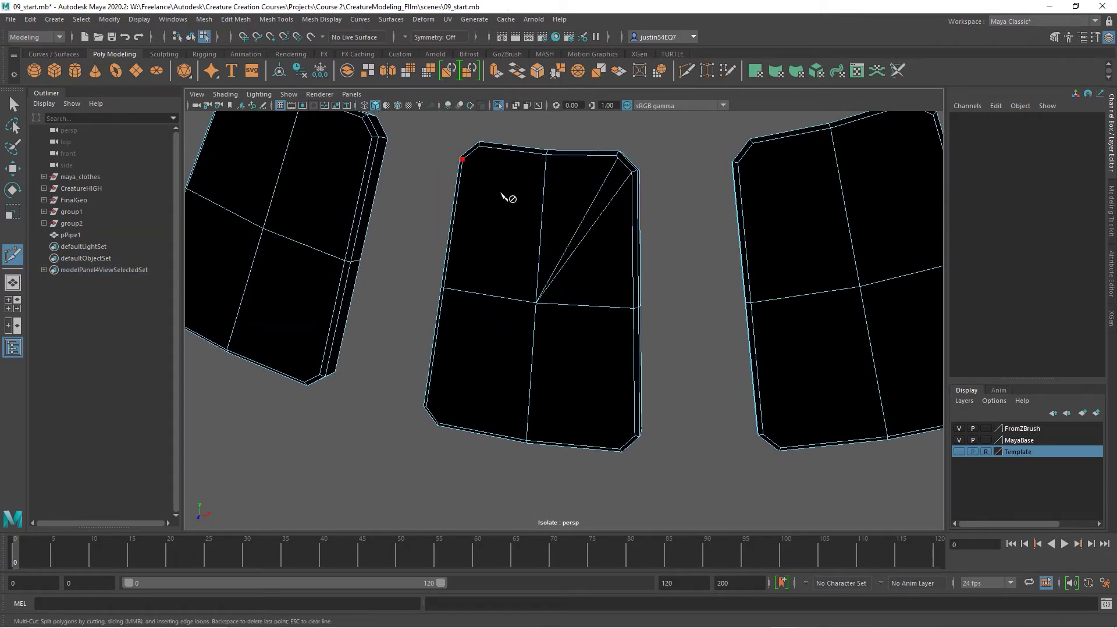
click(536, 303)
right_click(464, 406)
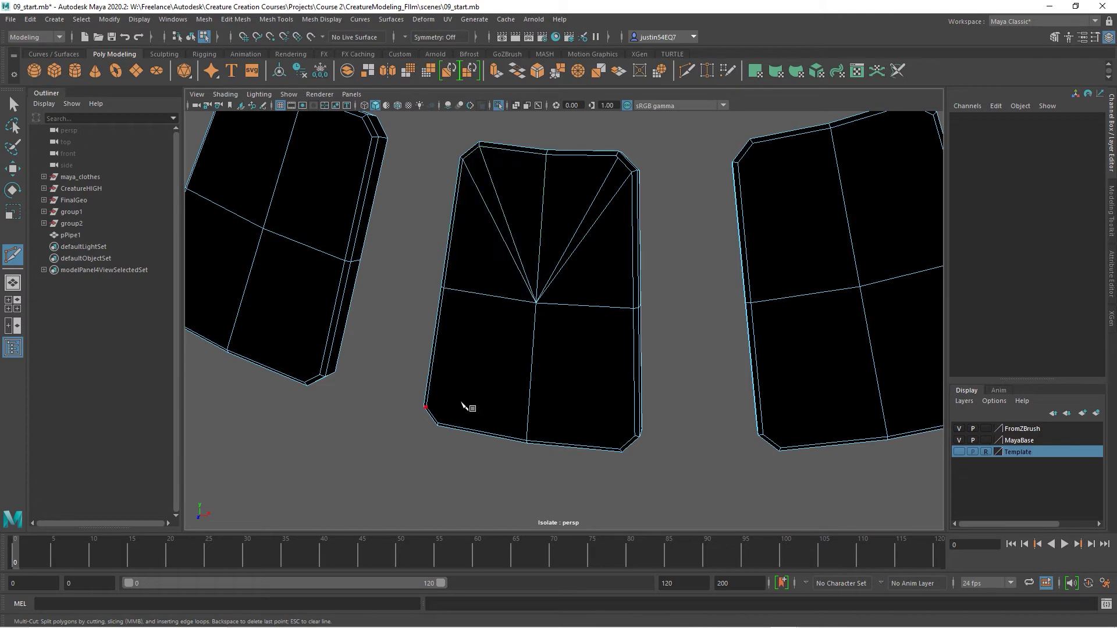
click(426, 407)
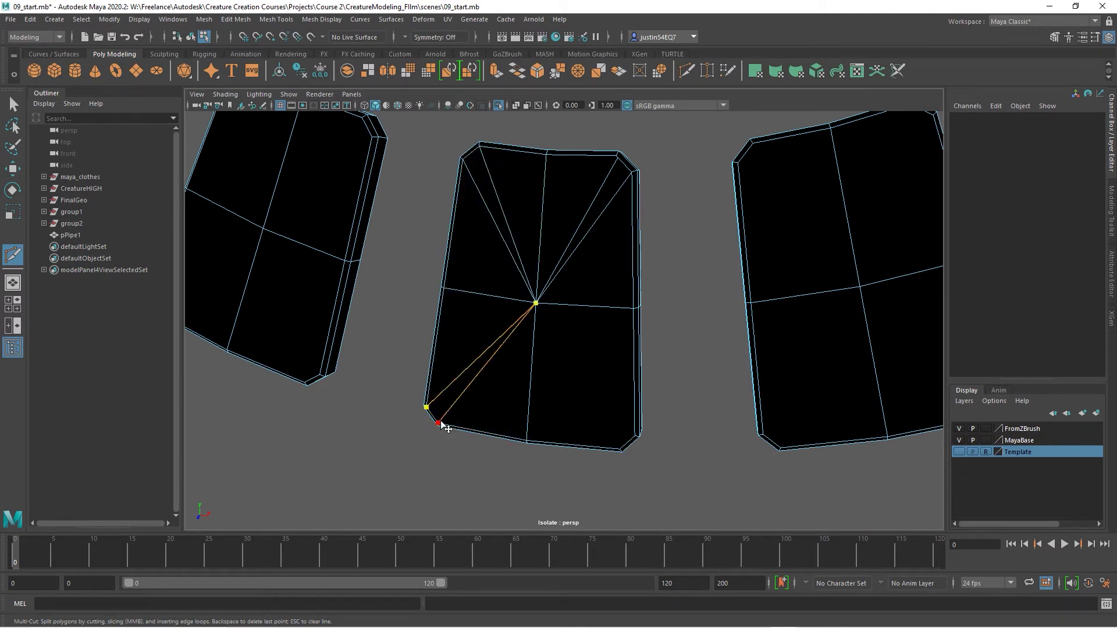
right_click(443, 427)
alt+drag(488, 442, 586, 454)
alt+right_drag(586, 454, 469, 402)
alt+drag(605, 373, 543, 354)
click(567, 320)
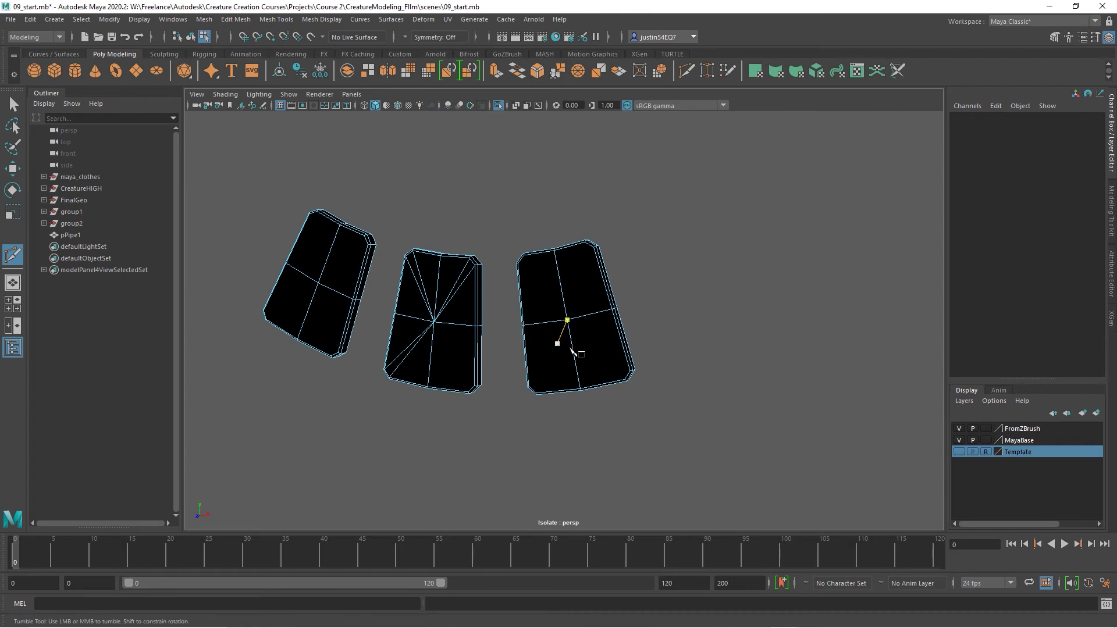
key(Escape)
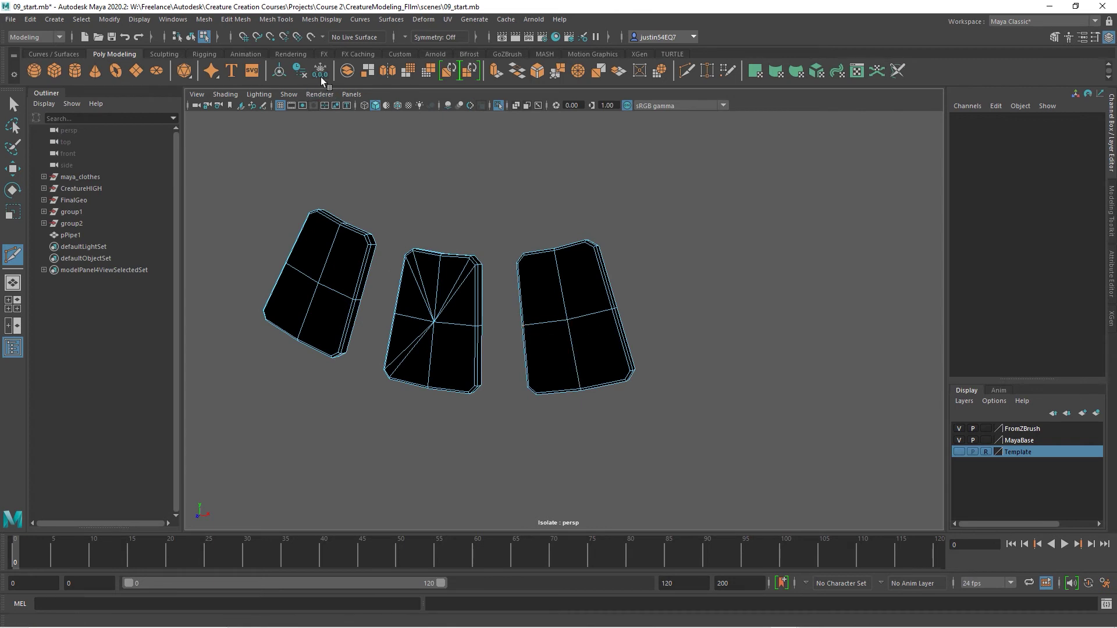
Select the panels as an object and end viewport isolation to bring back the creature
click(191, 36)
click(290, 94)
mouse_move(326, 115)
click(420, 116)
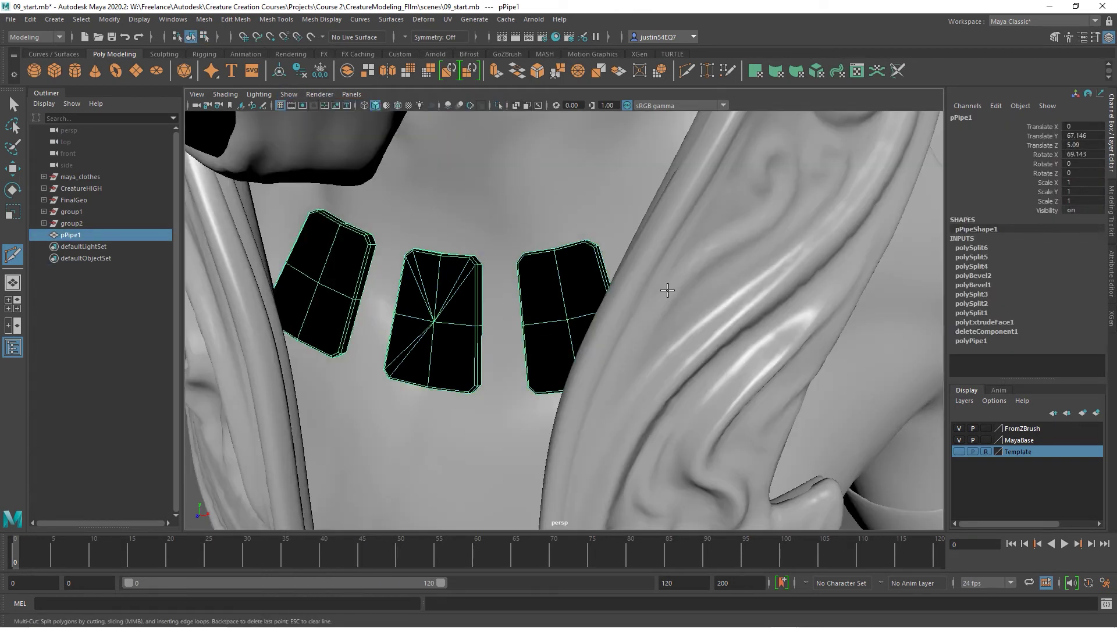
Scale the neck panels to 1.102 and move them to about Y 69.052, Z 4.875 on the upper chest
scroll(476, 245, down, 5)
alt+drag(519, 208, 527, 302)
key(r)
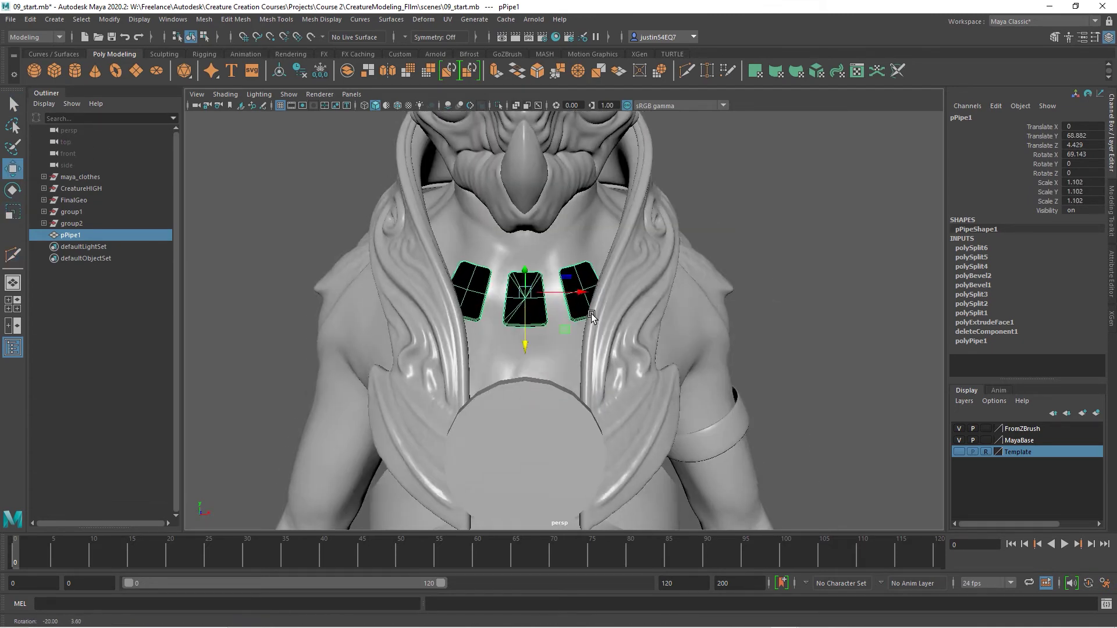
alt+drag(591, 313, 530, 311)
drag(474, 273, 465, 270)
alt+drag(466, 269, 554, 279)
alt+middle_drag(554, 279, 541, 309)
alt+drag(542, 309, 522, 351)
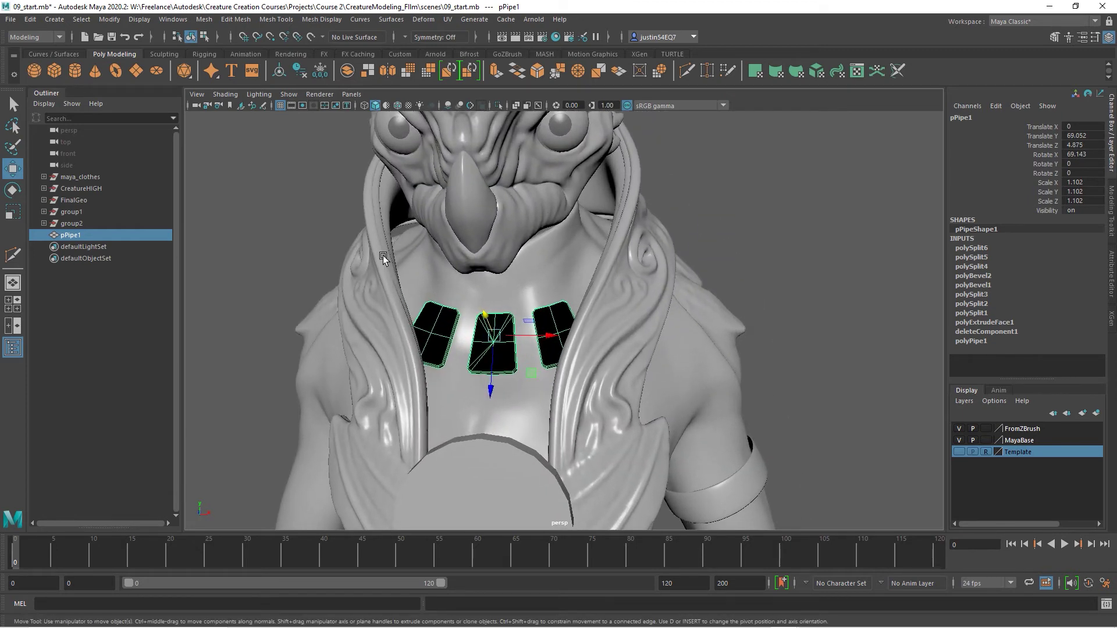
Create a polygon torus and raise it to about Y 61.753
click(56, 20)
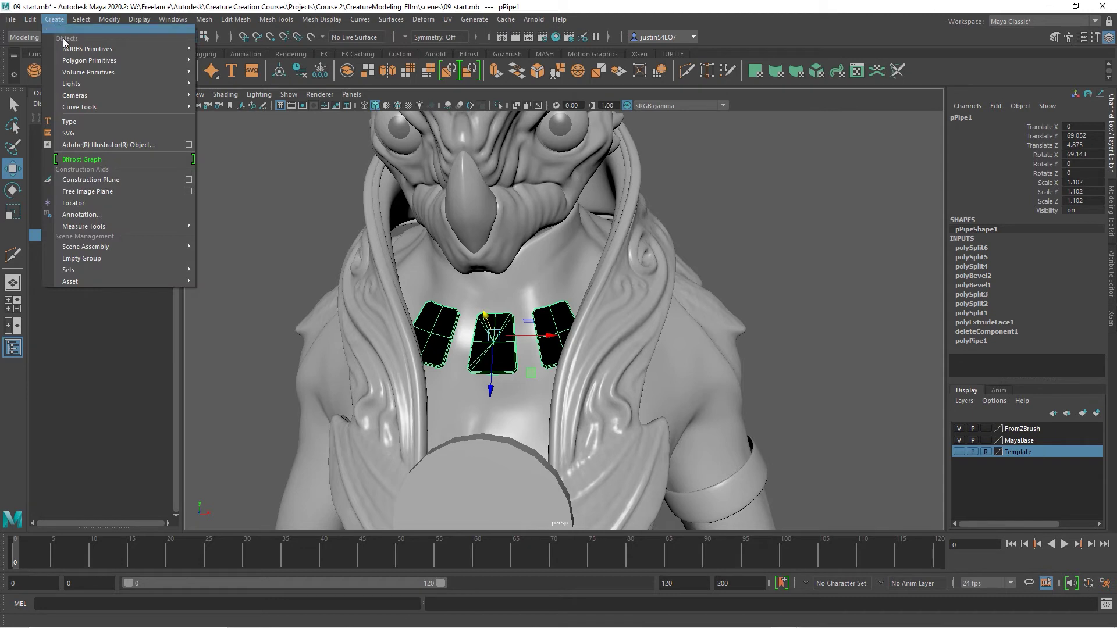
mouse_move(80, 61)
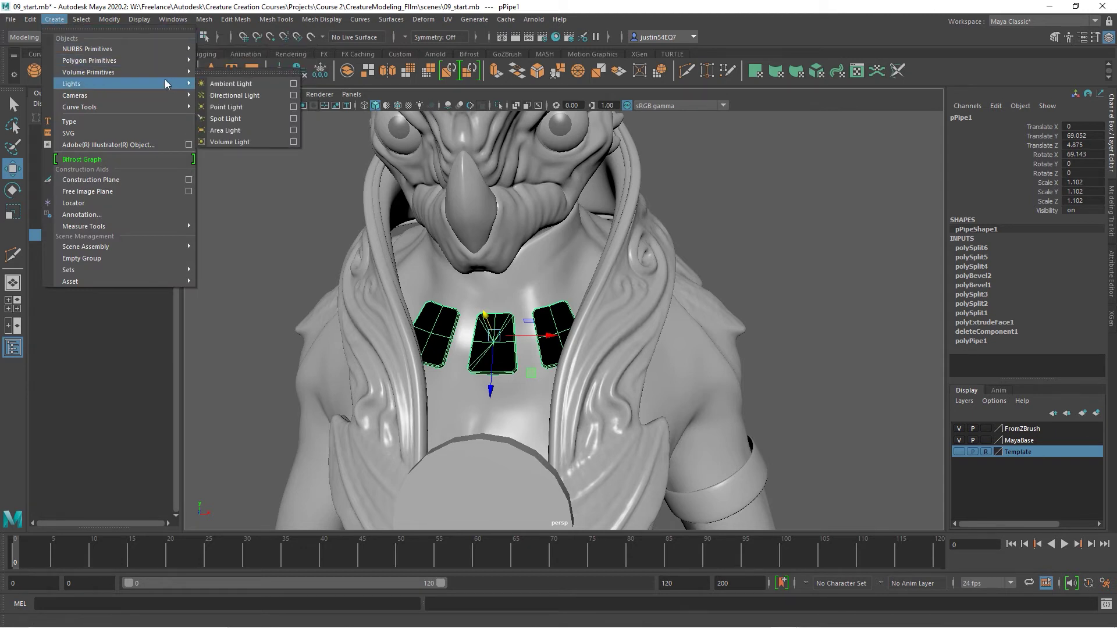
mouse_move(134, 53)
click(239, 107)
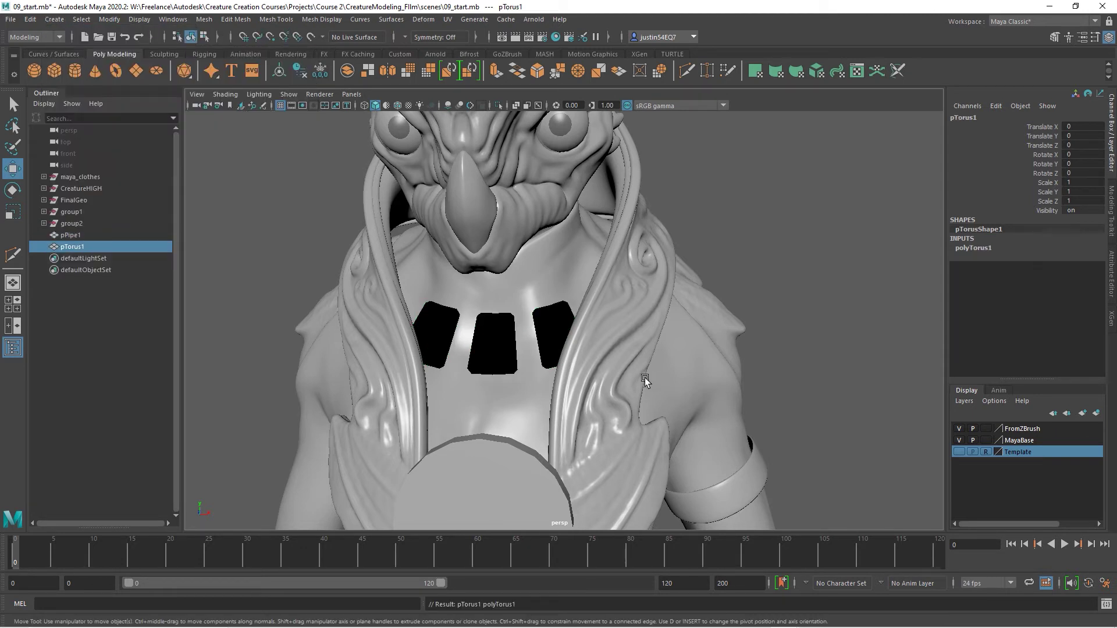
drag(548, 257, 547, 246)
alt+drag(620, 341, 644, 326)
alt+right_drag(644, 327, 750, 308)
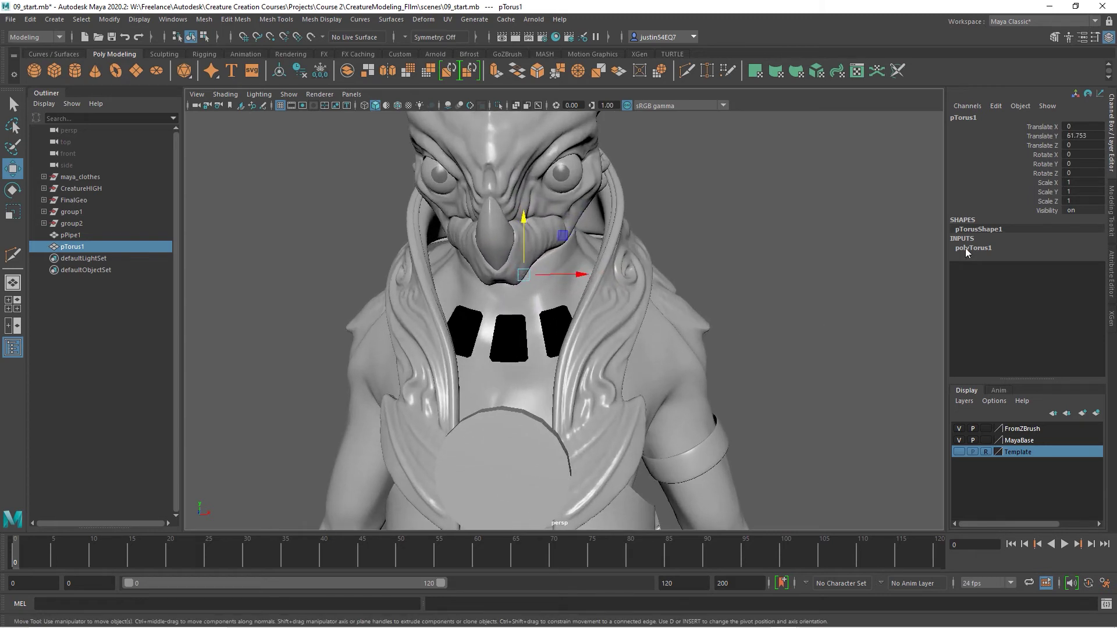
Enlarge the torus's radius, tilt it about 47° around X and move it to about Y 66.446, Z 5.059
click(968, 249)
click(1042, 257)
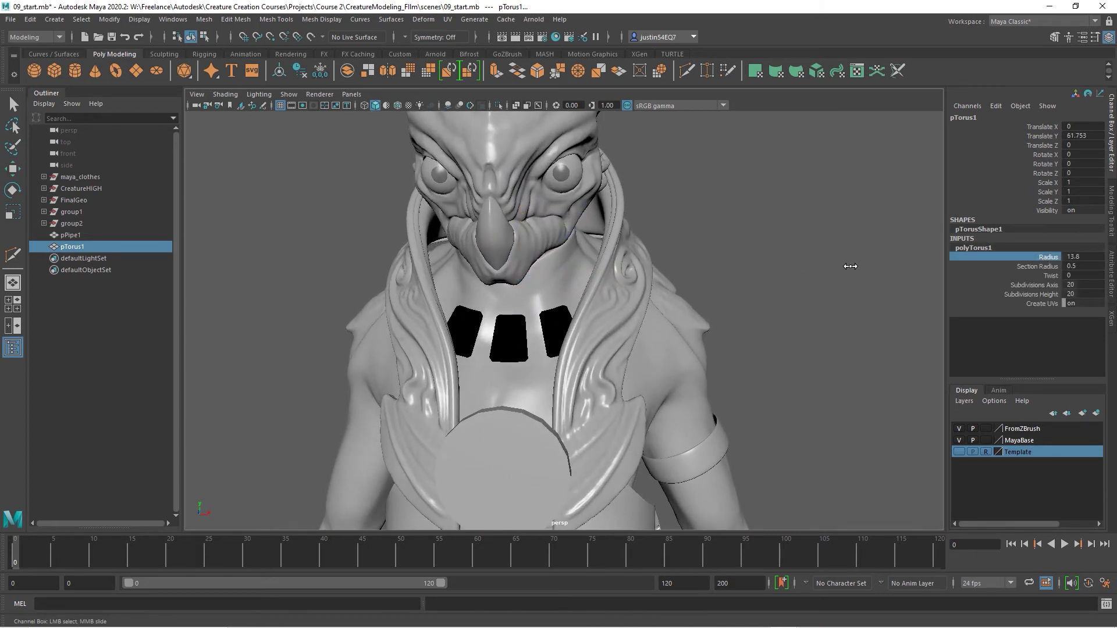
middle_drag(850, 267, 890, 268)
alt+drag(756, 288, 669, 291)
alt+right_drag(669, 291, 721, 285)
key(e)
drag(553, 229, 545, 272)
key(w)
drag(550, 214, 531, 182)
Set the torus's radius to 18 and its section radius to 0.3
middle_drag(820, 282, 791, 275)
click(1052, 260)
middle_drag(857, 260, 822, 266)
click(1045, 267)
alt+right_drag(829, 240, 877, 243)
alt+drag(876, 242, 776, 249)
middle_drag(776, 249, 906, 268)
Set the torus's axis subdivisions to 36 and tilt it to about 49.547° around X
click(1038, 285)
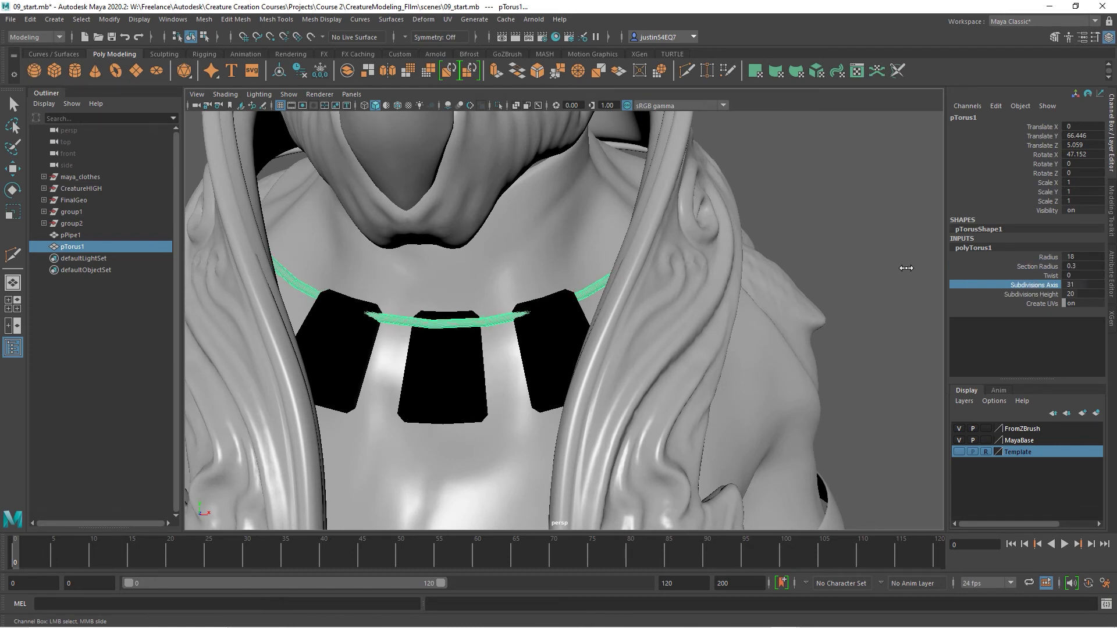
middle_drag(931, 273, 925, 273)
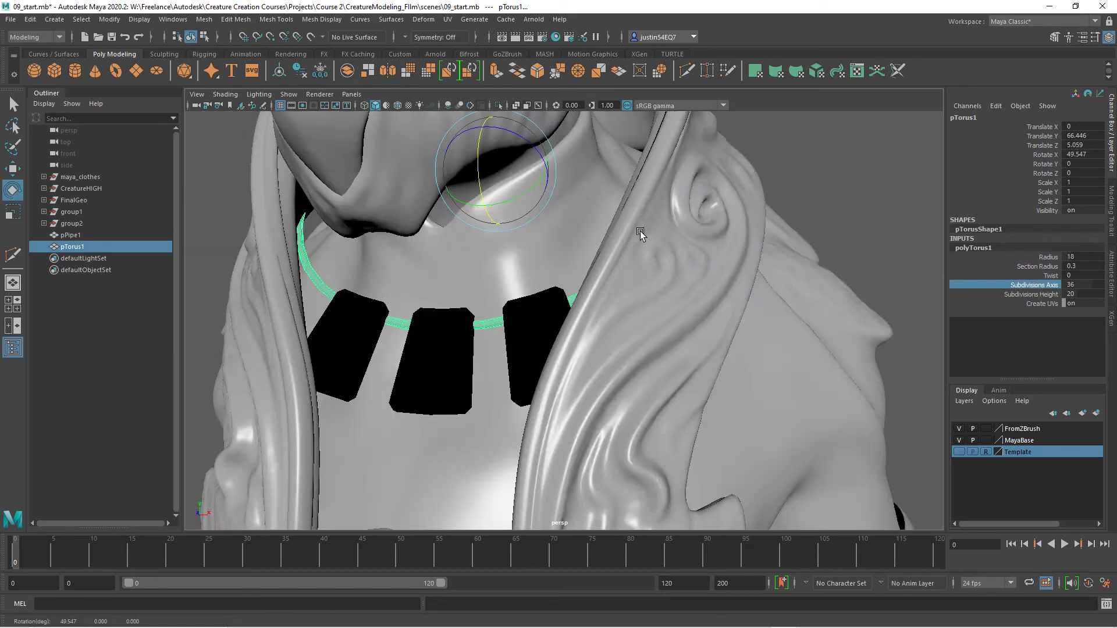
alt+drag(640, 231, 727, 233)
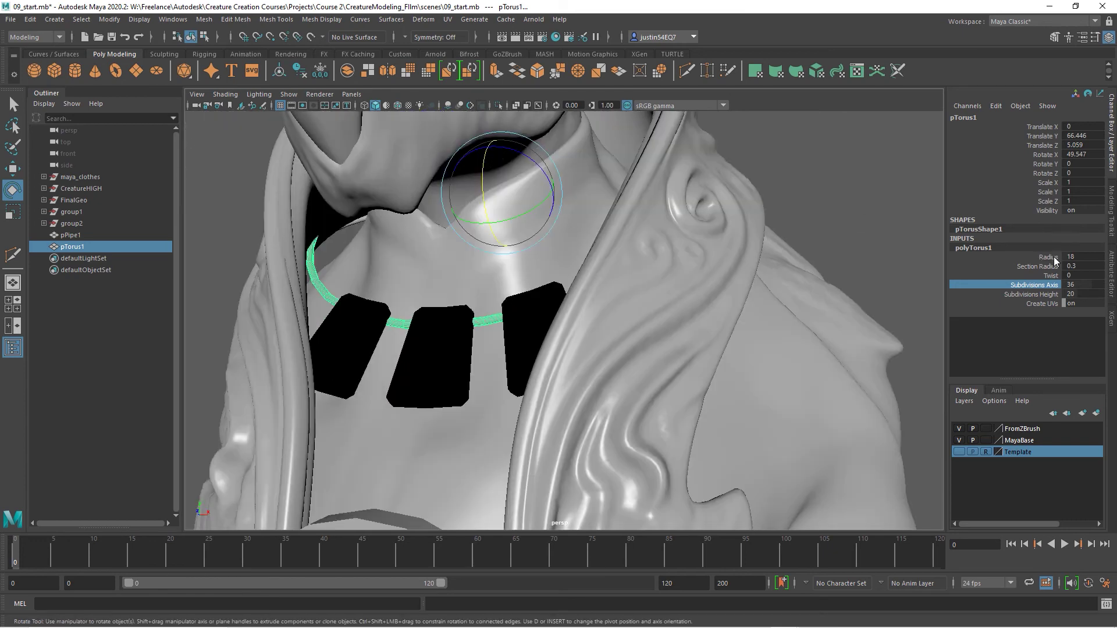
Reduce the torus's radius to 16.8 and move it forward and down to about Y 63.425, Z 7.634
click(1048, 257)
middle_drag(854, 184, 847, 184)
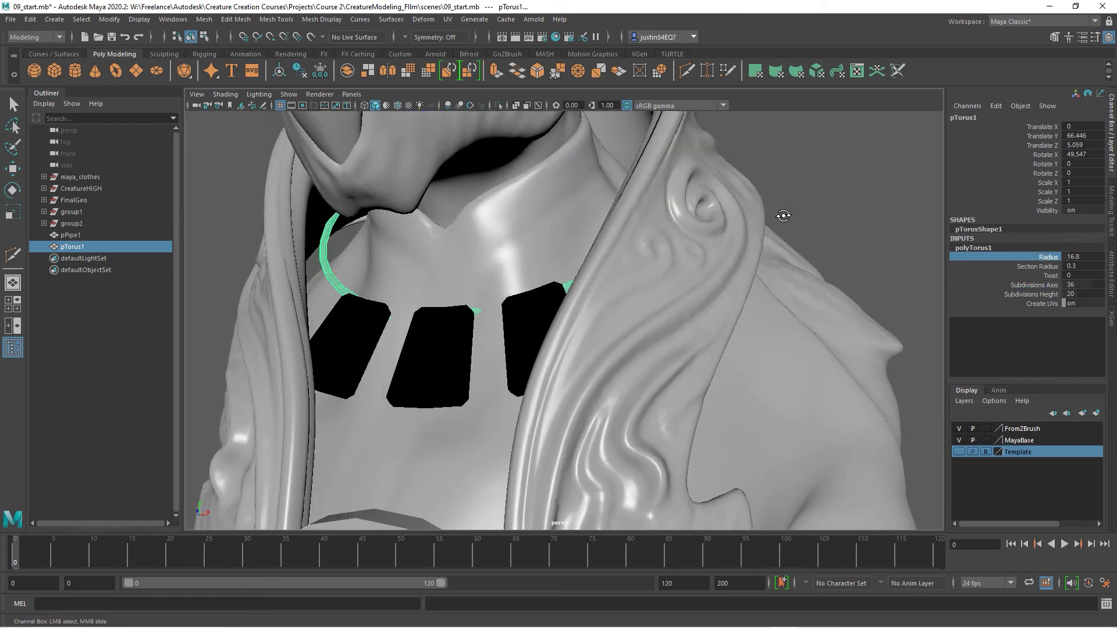
drag(449, 202, 514, 224)
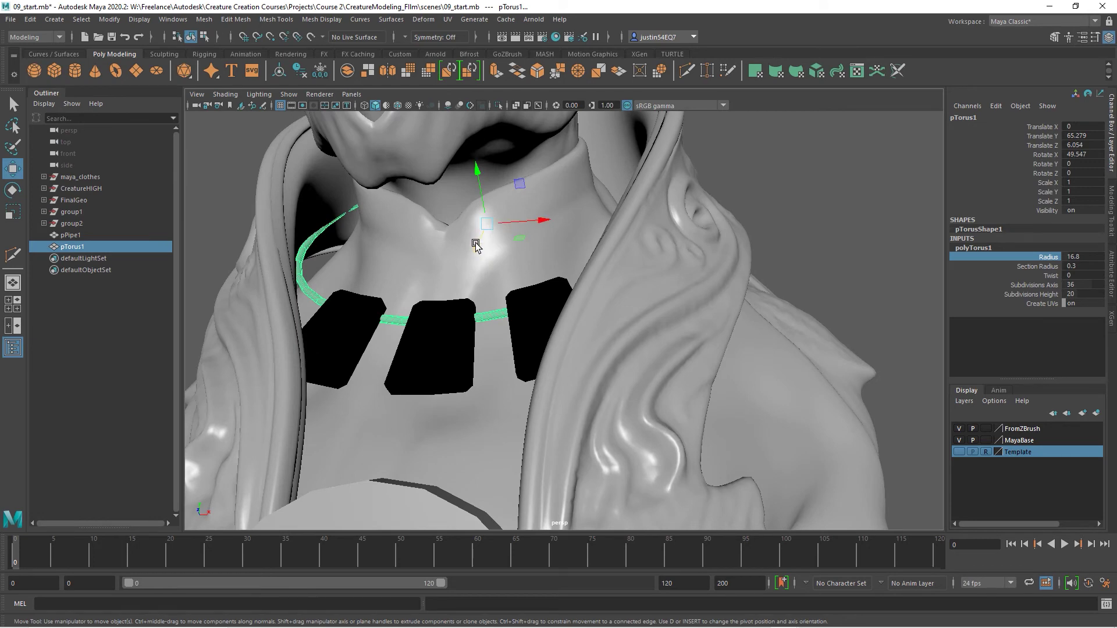
mouse_move(476, 244)
middle_down()
mouse_move(466, 251)
mouse_move(477, 259)
middle_up()
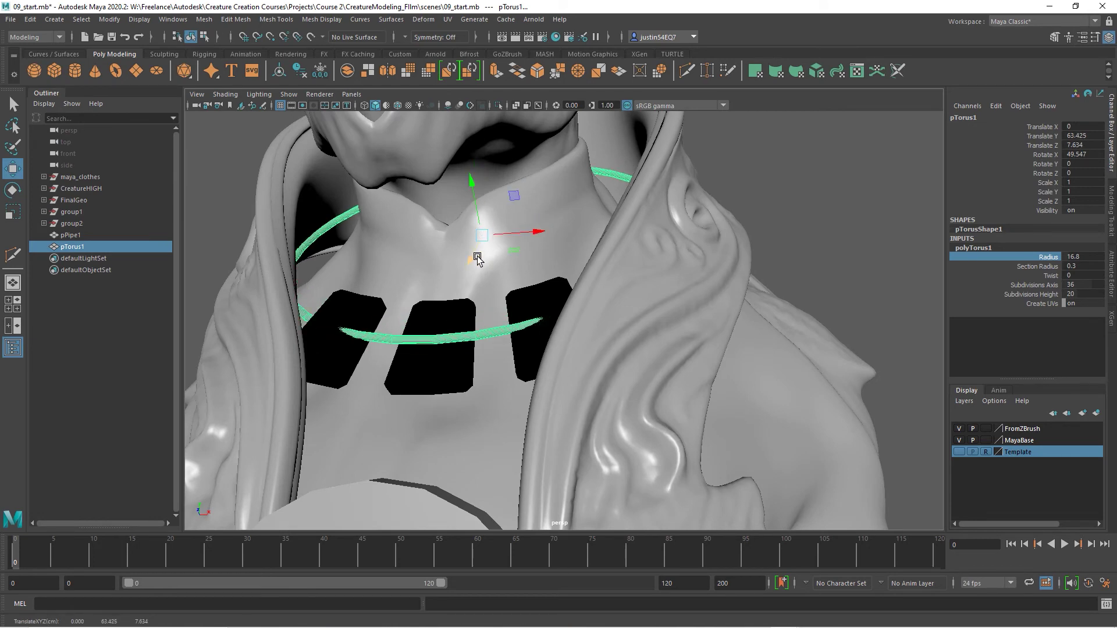
Set the torus's radius to 14.7 so it runs behind the neck panels
click(1043, 258)
middle_drag(847, 246, 836, 248)
alt+drag(861, 250, 840, 277)
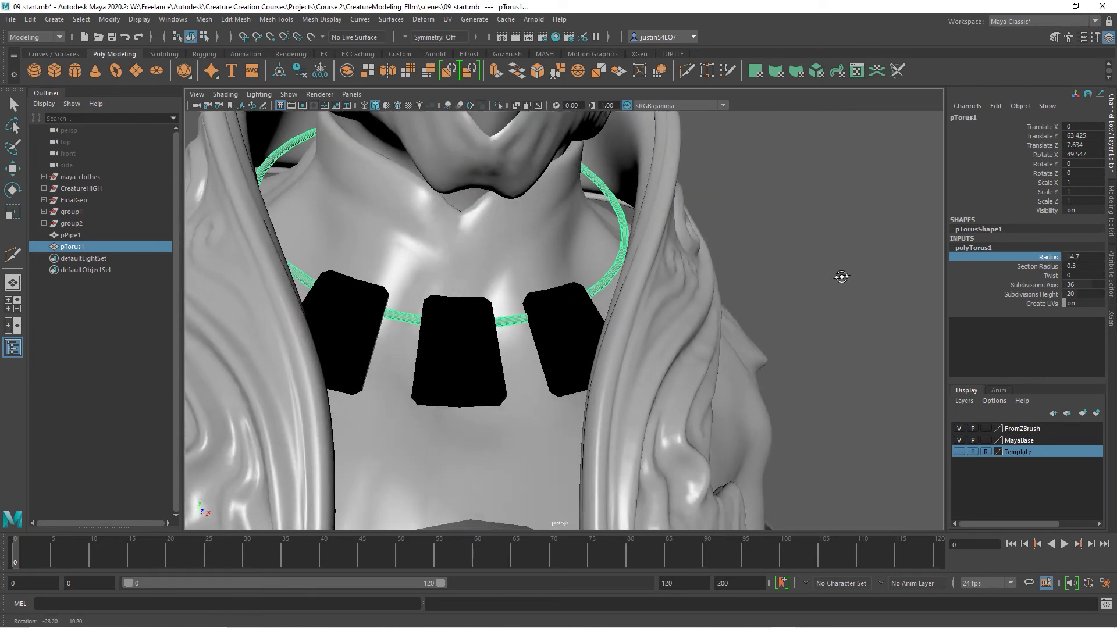
Lower the torus's height subdivisions
alt+right_drag(838, 277, 644, 271)
alt+drag(698, 270, 660, 245)
alt+right_drag(660, 244, 884, 341)
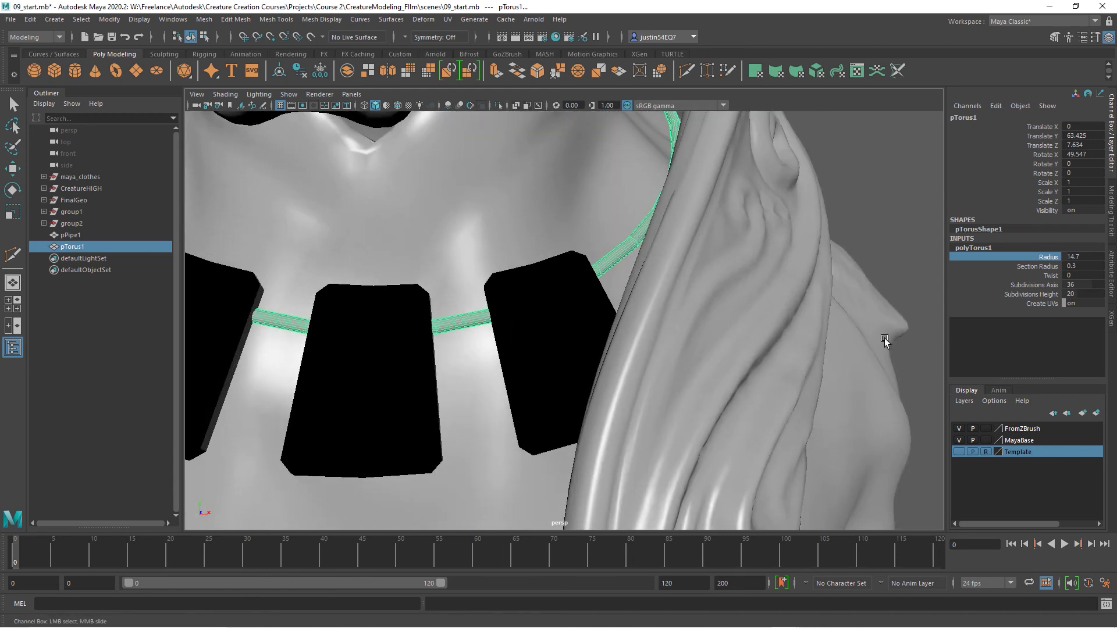
click(1035, 295)
middle_drag(861, 267, 840, 272)
alt+right_drag(762, 348, 489, 300)
alt+drag(715, 317, 677, 321)
key(w)
click(677, 323)
alt+right_drag(721, 332, 867, 356)
Reverse the normals of the neck panels and clear the selection
click(539, 330)
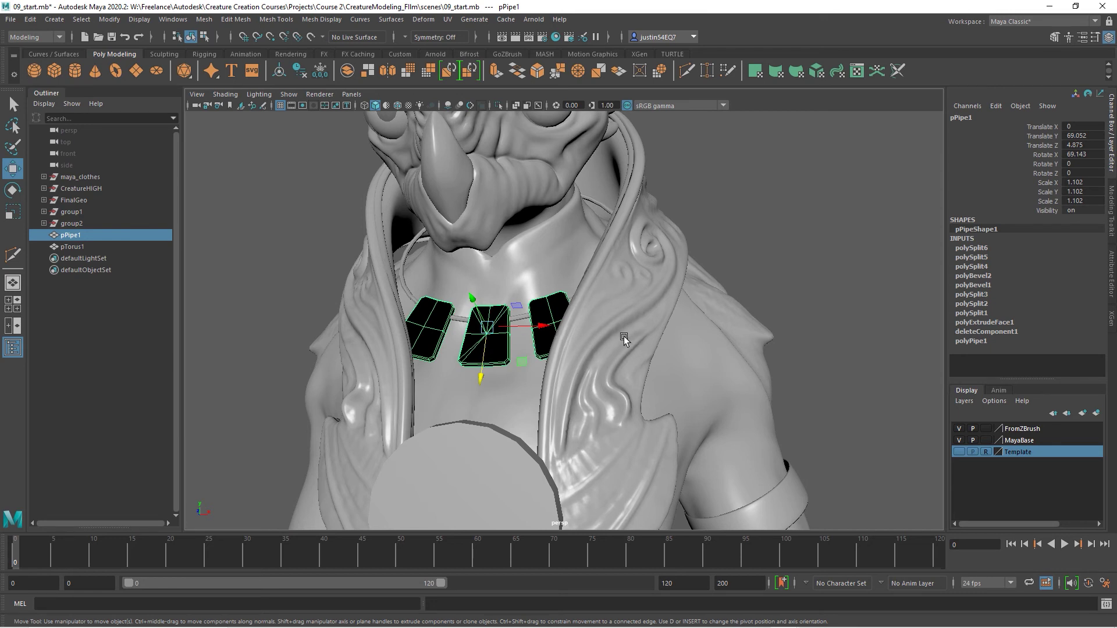
alt+drag(701, 347, 695, 349)
alt+right_drag(694, 350, 662, 304)
click(815, 418)
alt+right_drag(816, 419, 623, 372)
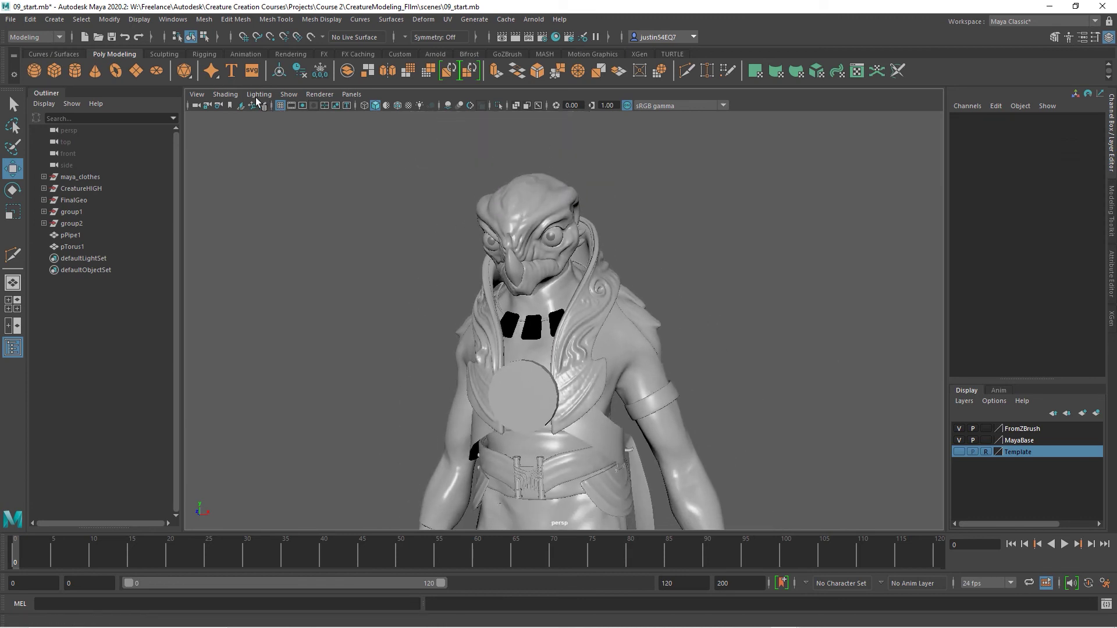
alt+right_drag(456, 312, 536, 333)
click(554, 351)
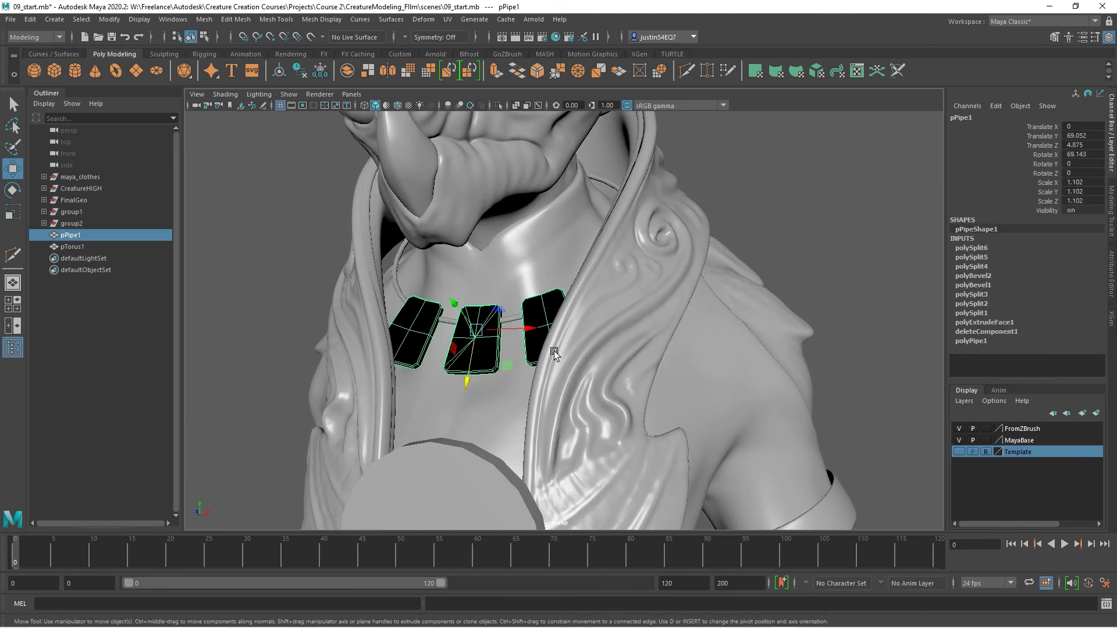
click(321, 19)
click(343, 75)
click(793, 254)
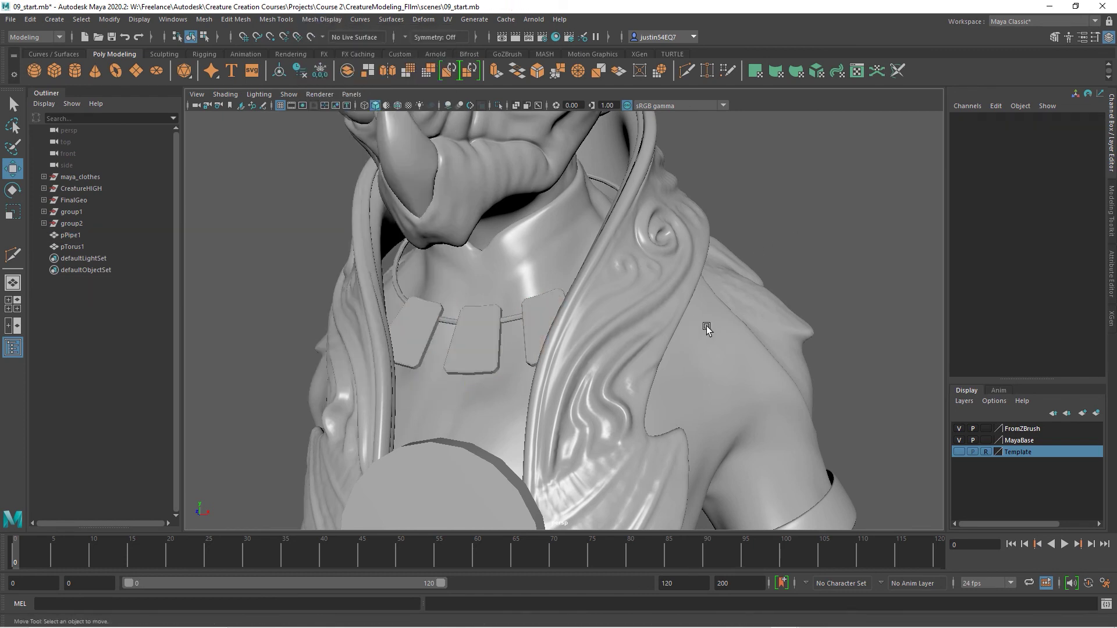
Examine the neck panels and torus from the front and side, along with the chest costume
alt+right_drag(706, 327, 631, 320)
click(552, 313)
alt+drag(427, 337, 464, 340)
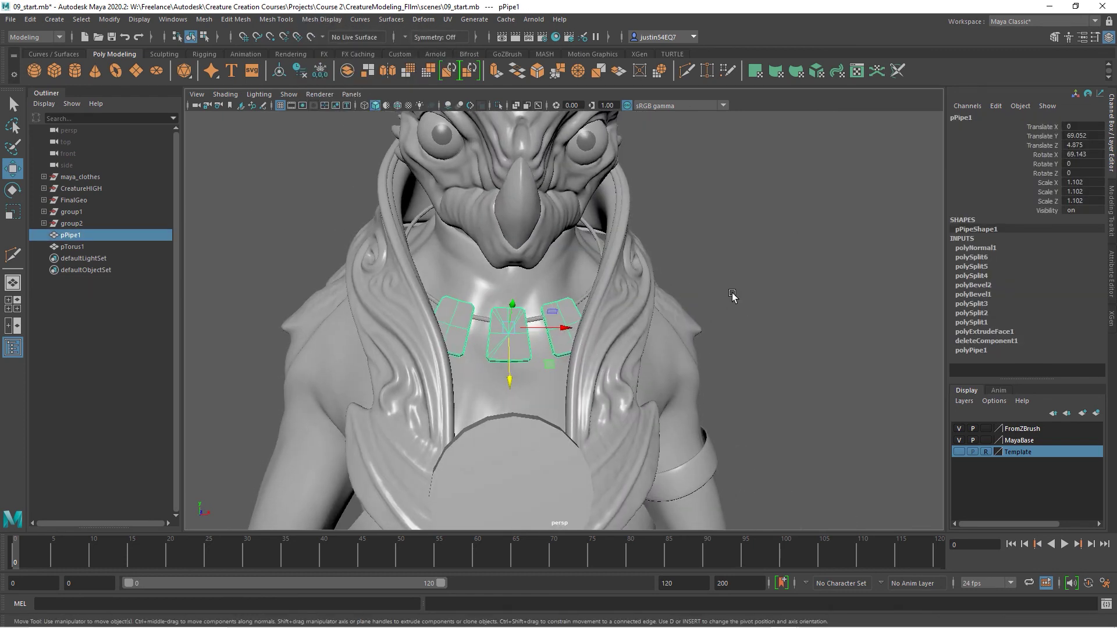
click(768, 270)
alt+drag(768, 270, 472, 328)
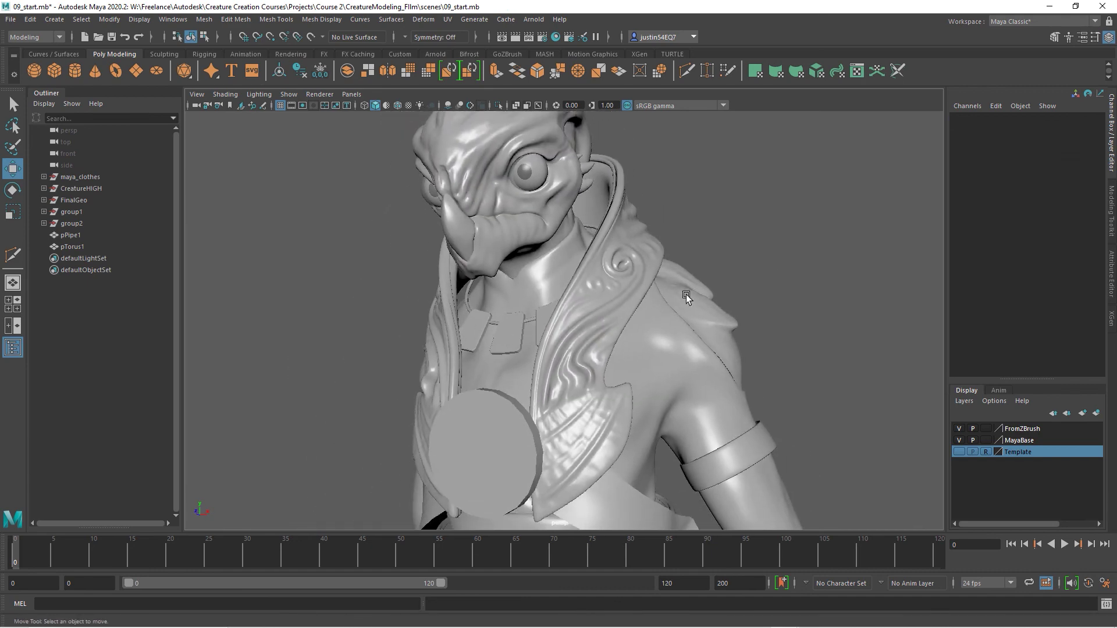
alt+right_drag(706, 318, 626, 329)
alt+middle_drag(696, 311, 644, 218)
alt+right_drag(643, 331, 739, 343)
Select the round medallion base on the chest and show the Template layer
click(443, 308)
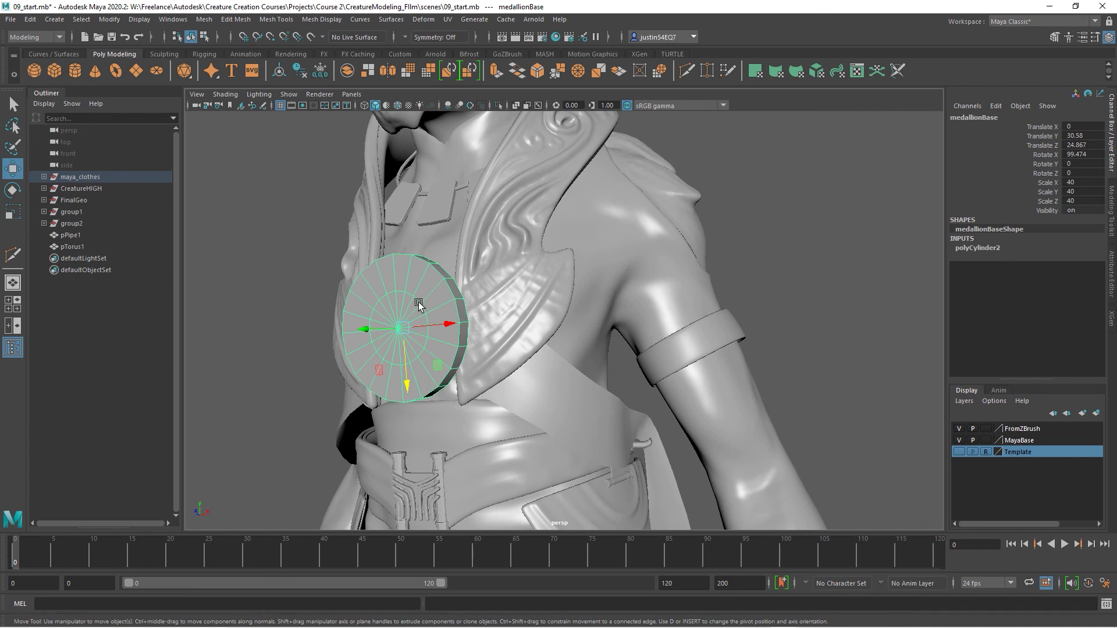
alt+drag(468, 347, 579, 370)
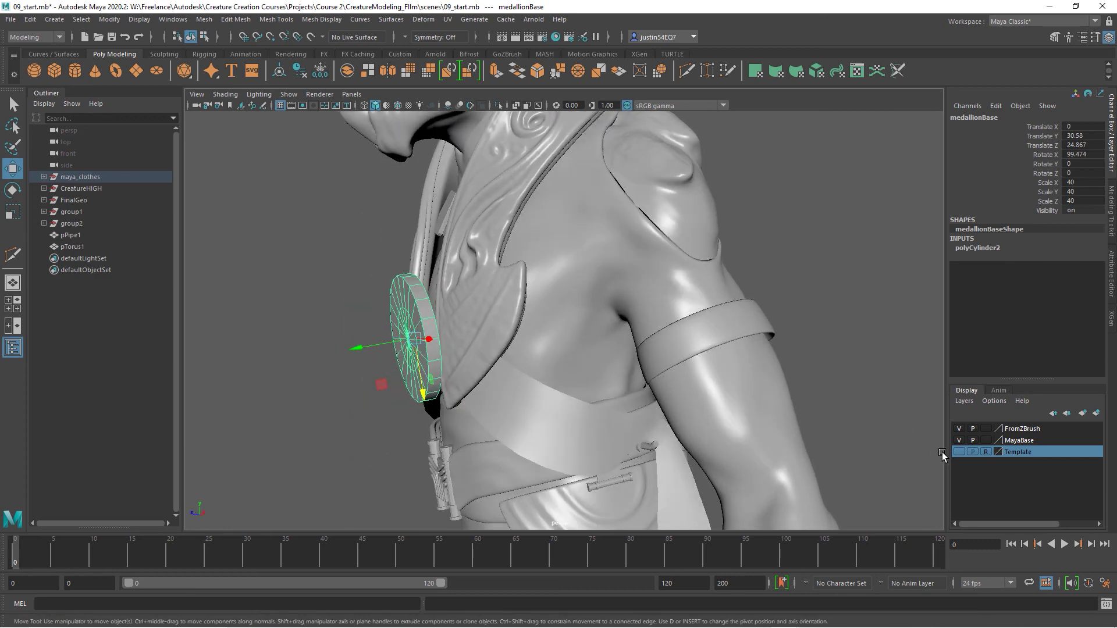
click(957, 454)
alt+drag(512, 356, 440, 367)
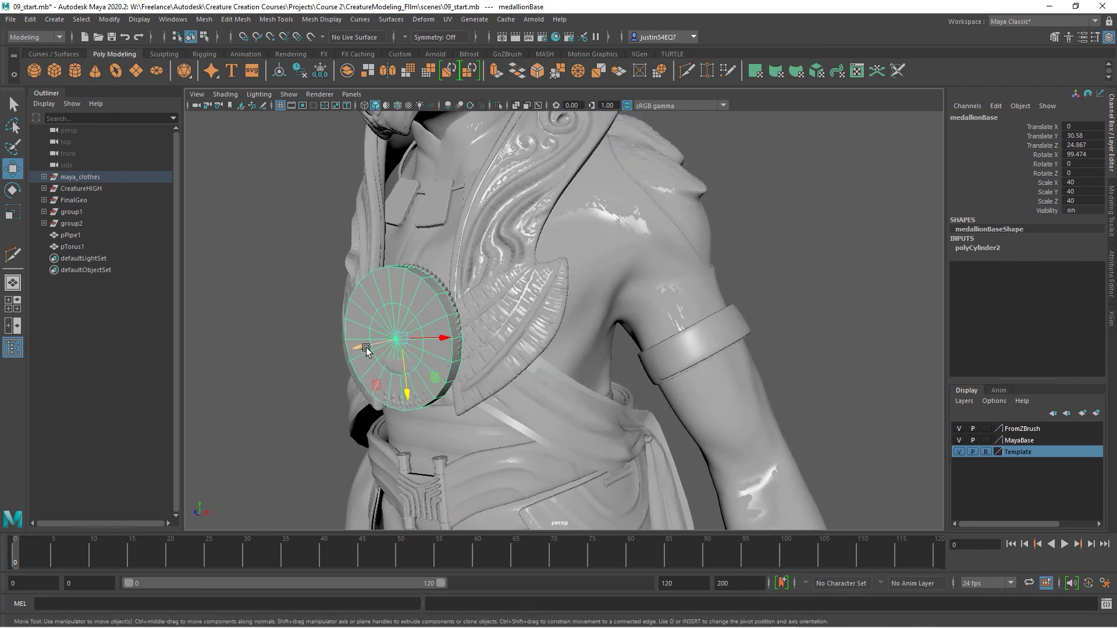
Try moving the medallion base forward away from the chest, and undo the move
drag(361, 348, 231, 367)
key(ctrl+z)
alt+drag(546, 372, 421, 359)
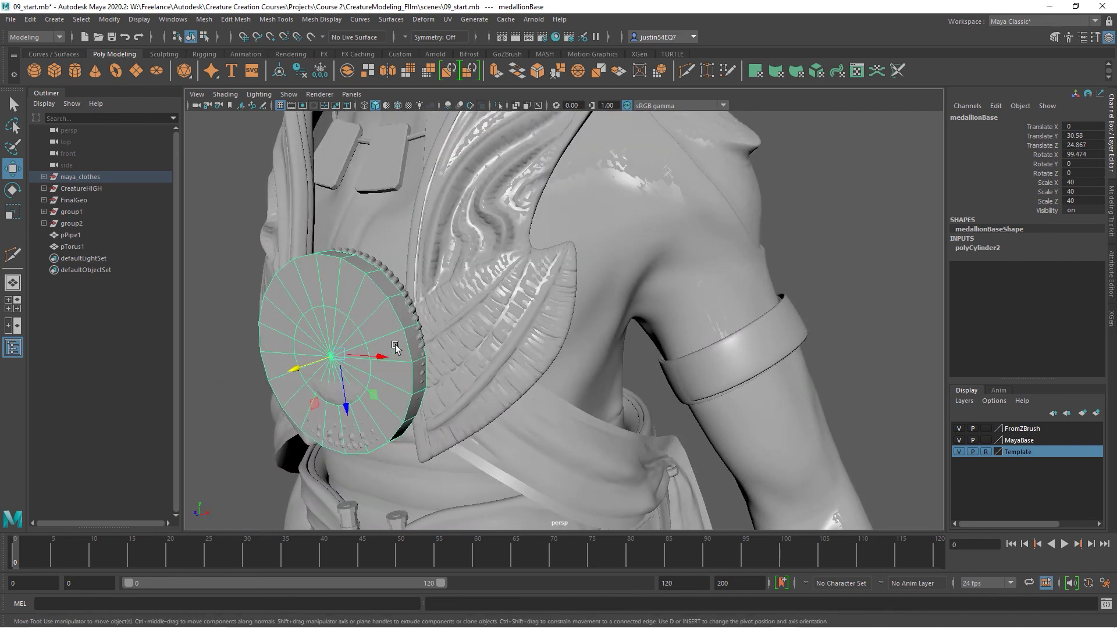